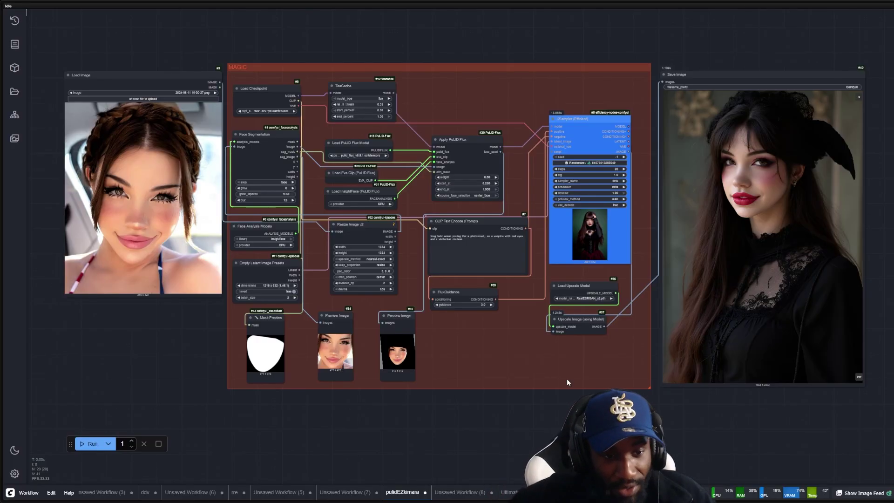
- Open the grid of saved vampire images and view image 1/2 at full size
{"action": "left_click", "coordinate": [202, 271]}
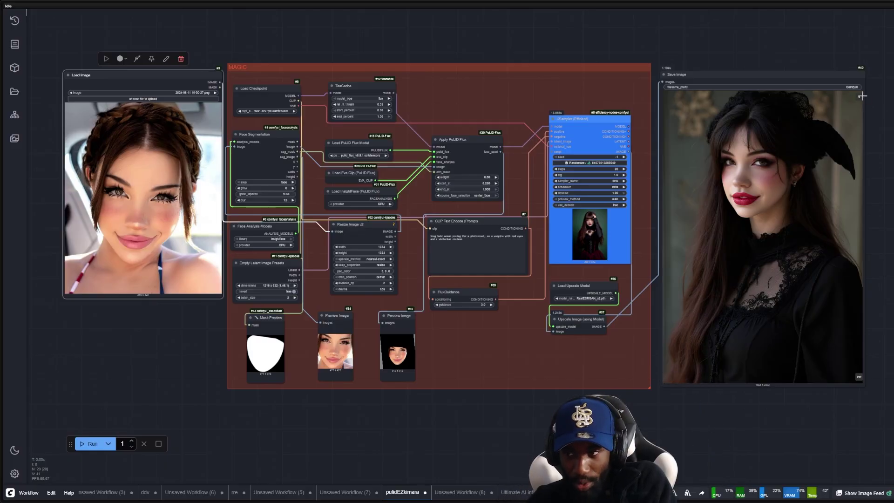
{"action": "left_click", "coordinate": [861, 95]}
{"action": "scroll", "coordinate": [875, 166], "scroll_direction": "up", "scroll_amount": 4}
{"action": "left_click", "coordinate": [627, 168]}
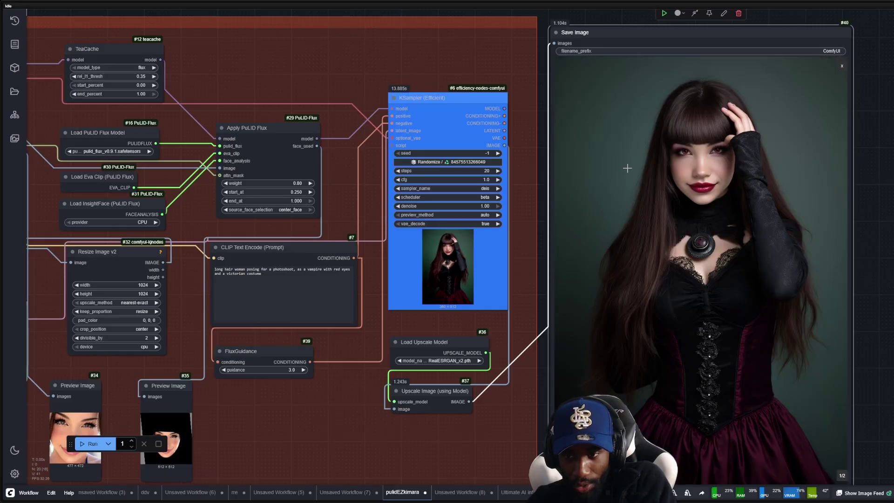
{"action": "scroll", "coordinate": [627, 168], "scroll_direction": "down", "scroll_amount": 4}
{"action": "scroll", "coordinate": [326, 186], "scroll_direction": "up", "scroll_amount": 1}
{"action": "scroll", "coordinate": [106, 191], "scroll_direction": "down", "scroll_amount": 1}
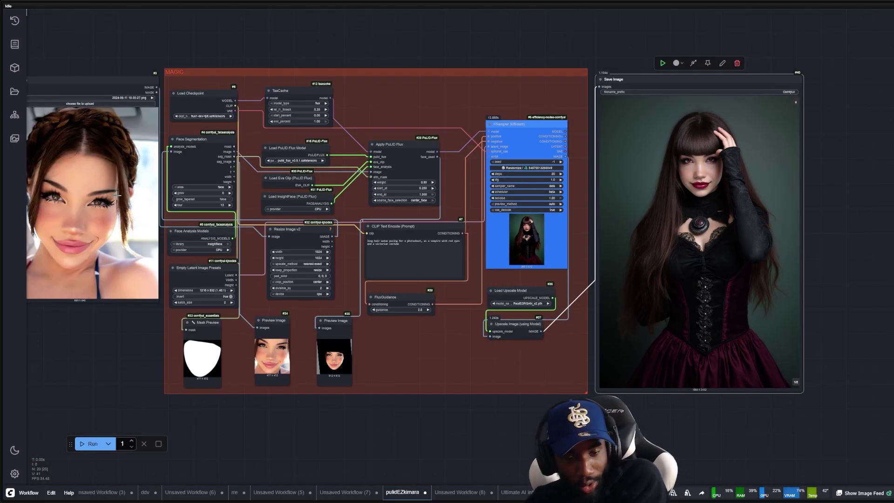
- Zoom out and pan the canvas back to the Load Image face photo
{"action": "left_click_drag", "start_coordinate": [469, 424], "coordinate": [535, 449]}
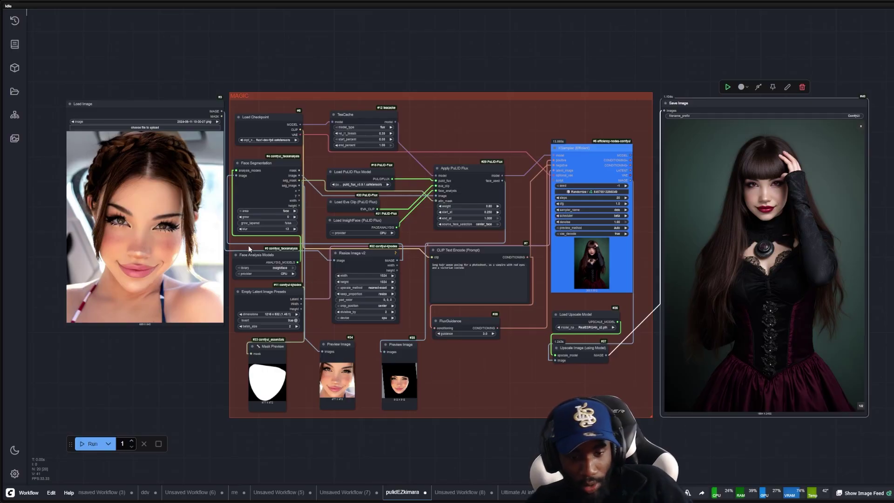
{"action": "scroll", "coordinate": [183, 377], "scroll_direction": "left", "scroll_amount": 3}
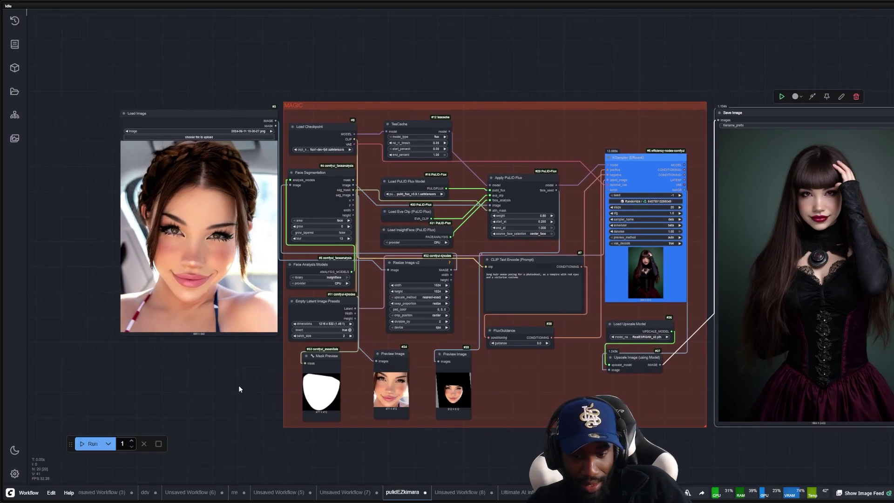
{"action": "scroll", "coordinate": [267, 364], "scroll_direction": "right", "scroll_amount": 1}
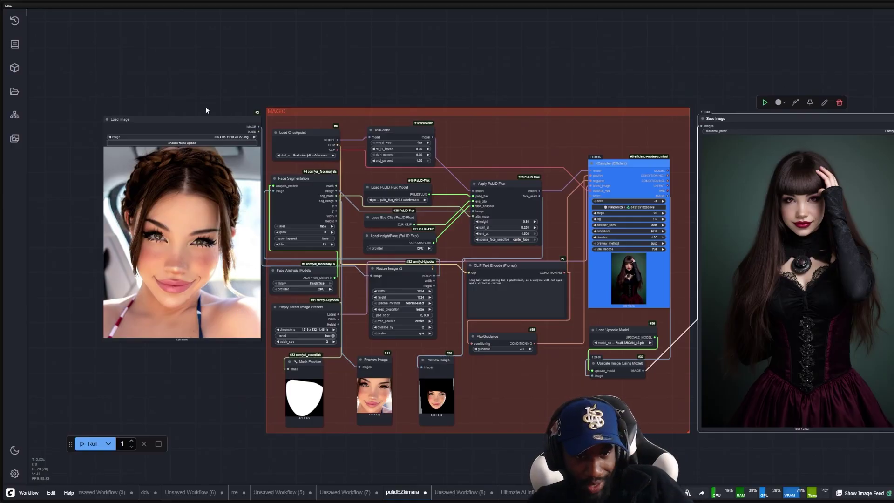
{"action": "scroll", "coordinate": [192, 93], "scroll_direction": "up", "scroll_amount": 2}
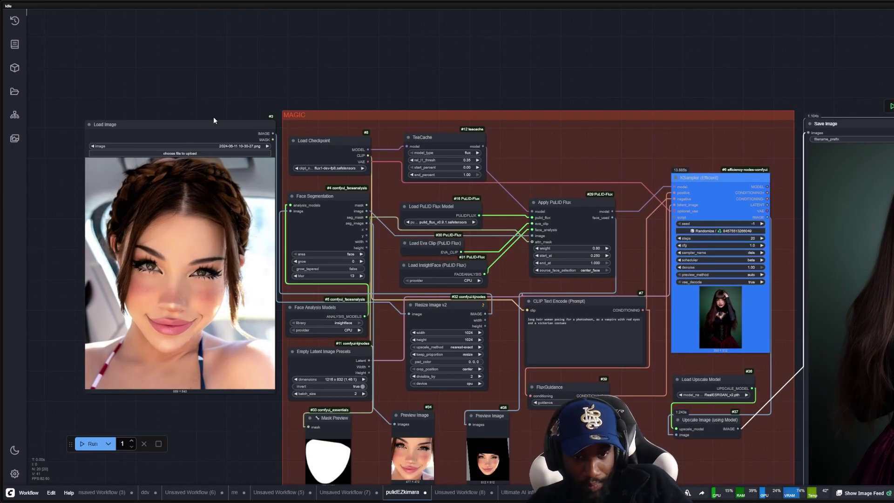
{"action": "scroll", "coordinate": [210, 115], "scroll_direction": "down", "scroll_amount": 1}
{"action": "scroll", "coordinate": [172, 93], "scroll_direction": "up", "scroll_amount": 2}
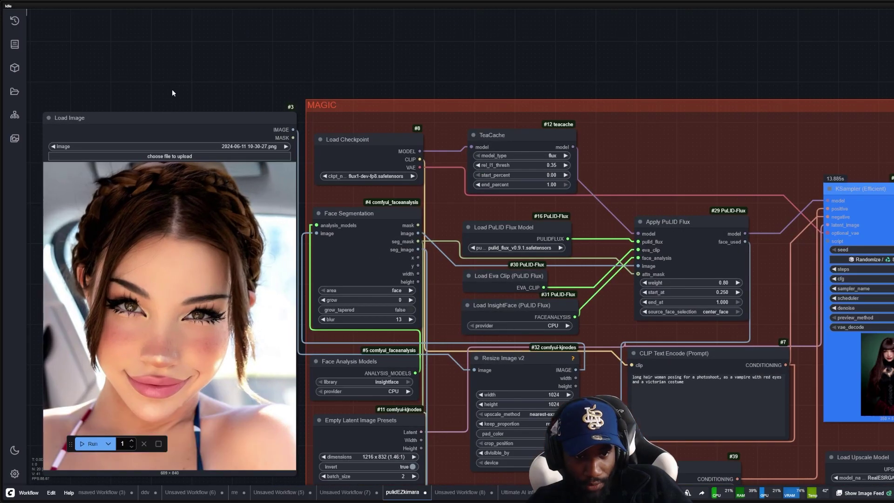
{"action": "scroll", "coordinate": [181, 97], "scroll_direction": "down", "scroll_amount": 1}
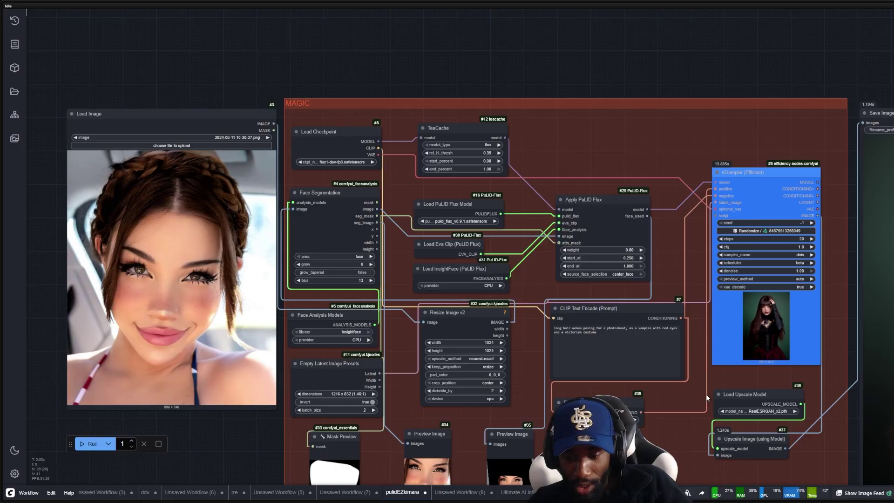
{"action": "scroll", "coordinate": [180, 114], "scroll_direction": "up", "scroll_amount": 3}
{"action": "left_click", "coordinate": [196, 91]}
{"action": "left_click", "coordinate": [279, 61]}
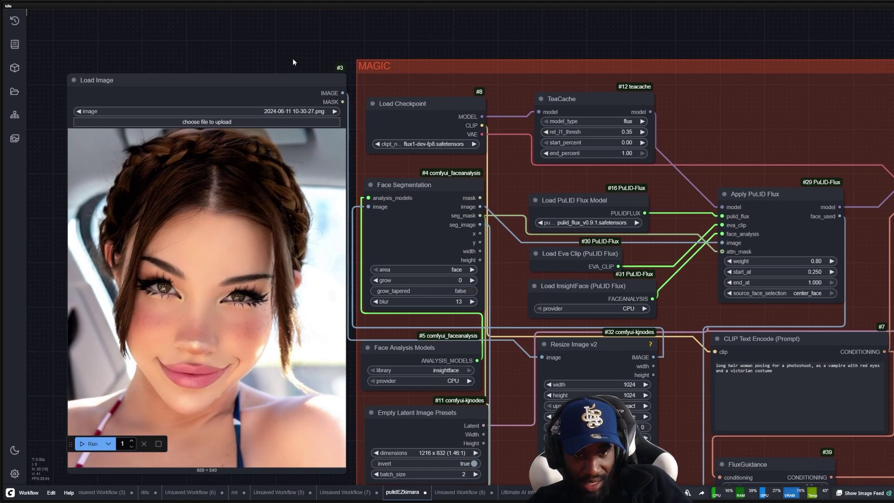
{"action": "left_click", "coordinate": [299, 89]}
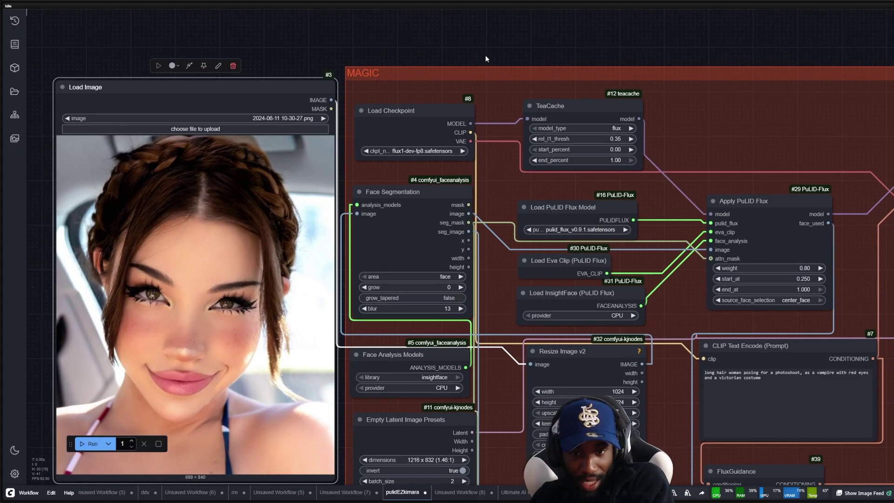
{"action": "left_click_drag", "start_coordinate": [528, 55], "coordinate": [516, 62]}
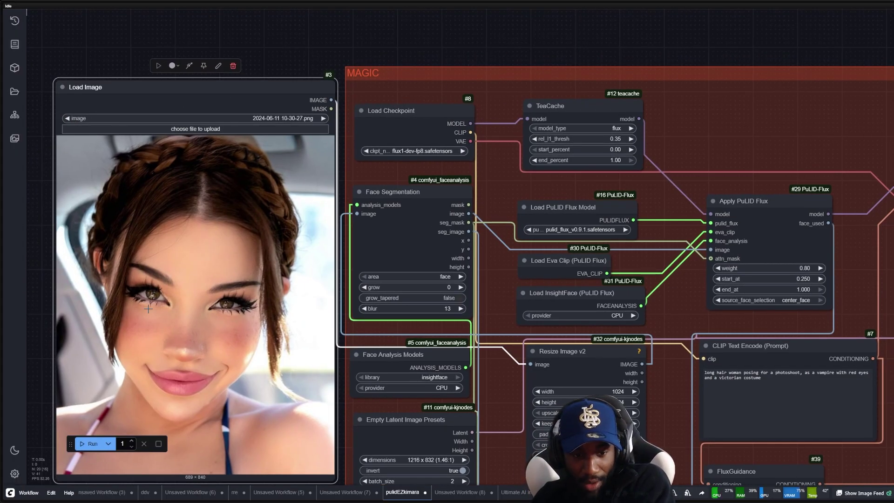
{"action": "scroll", "coordinate": [513, 56], "scroll_direction": "down", "scroll_amount": 2}
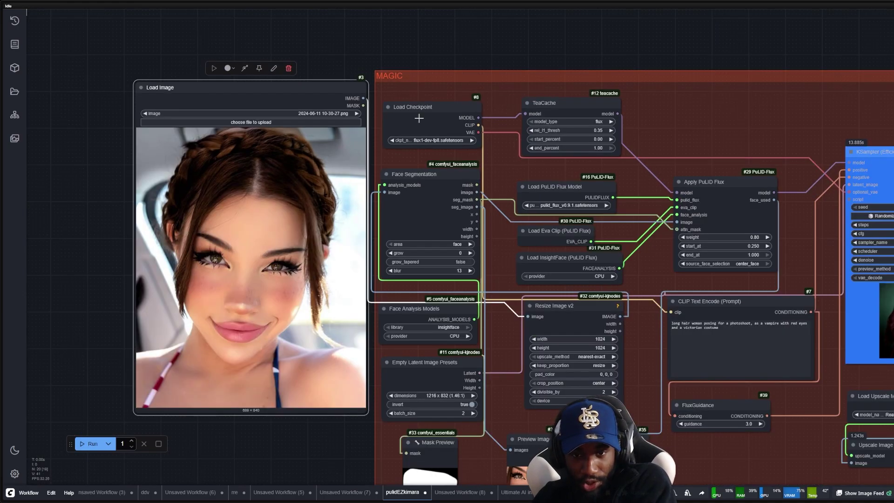
{"action": "left_click_drag", "start_coordinate": [614, 49], "coordinate": [617, 51]}
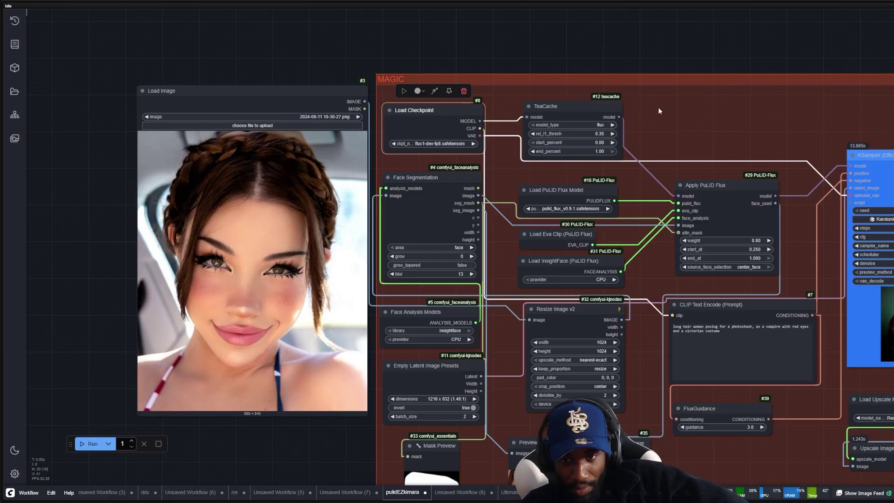
{"action": "left_click", "coordinate": [582, 108]}
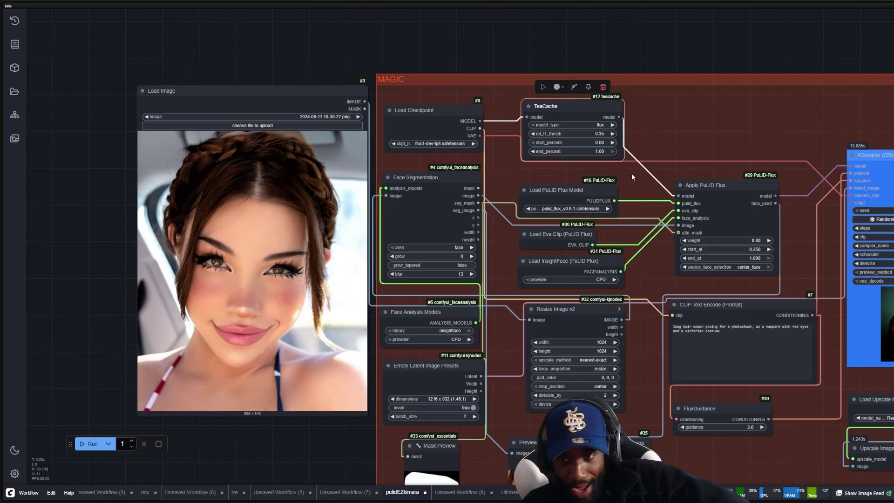
{"action": "left_click_drag", "start_coordinate": [631, 173], "coordinate": [587, 134]}
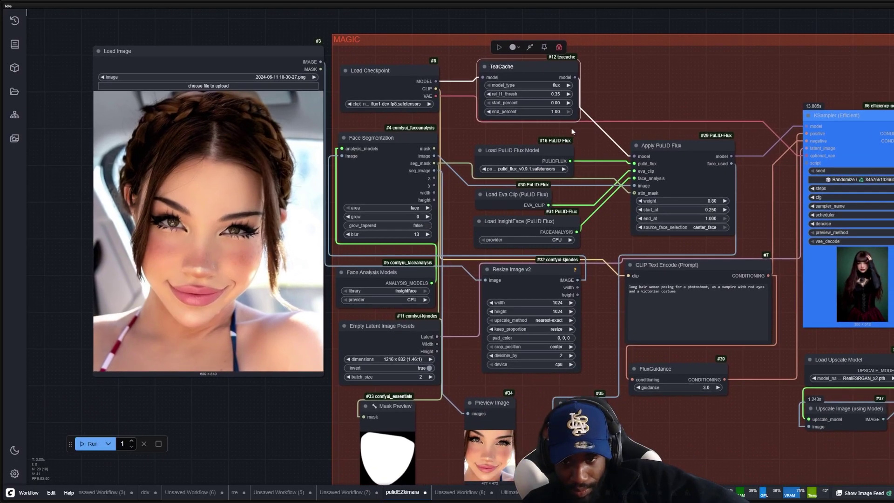
{"action": "scroll", "coordinate": [571, 127], "scroll_direction": "up", "scroll_amount": 1}
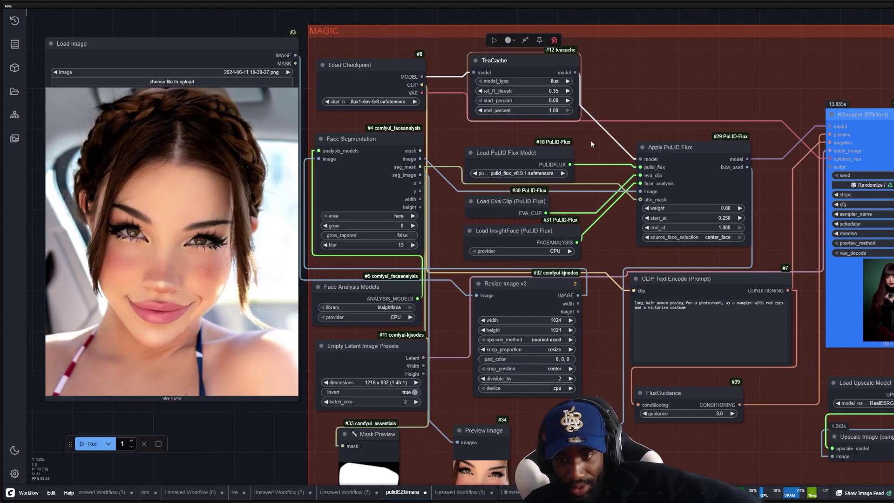
{"action": "left_click", "coordinate": [557, 50]}
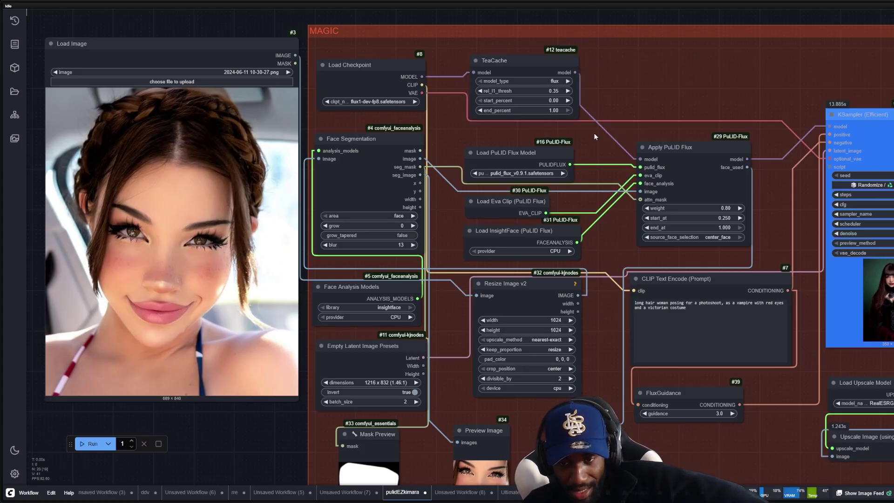
{"action": "left_click_drag", "start_coordinate": [596, 134], "coordinate": [605, 108]}
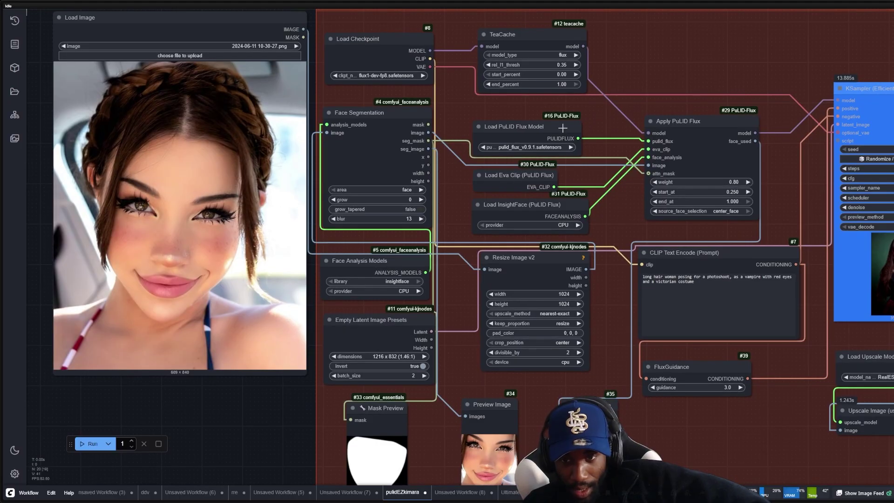
{"action": "left_click", "coordinate": [563, 128]}
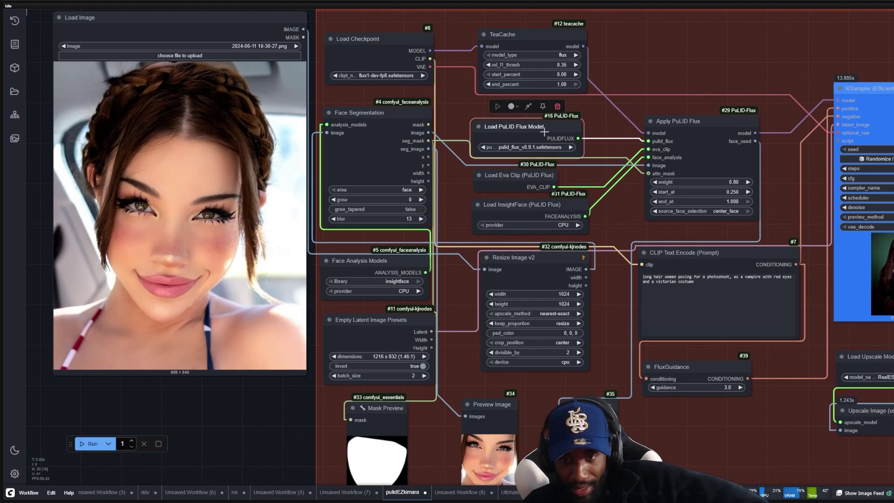
{"action": "left_click", "coordinate": [709, 148]}
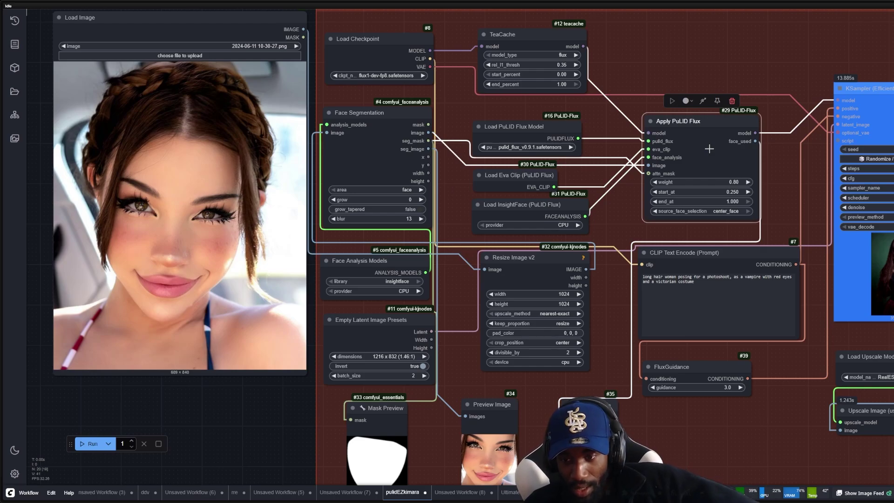
{"action": "left_click", "coordinate": [680, 265]}
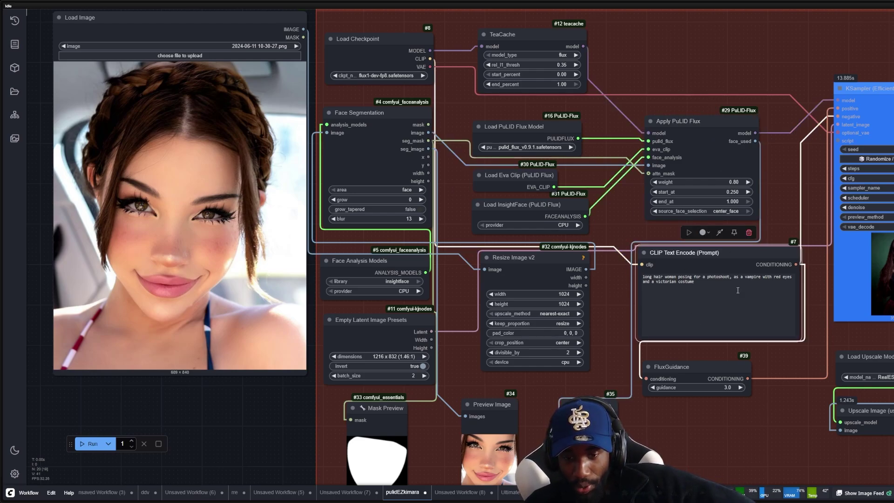
{"action": "left_click_drag", "start_coordinate": [464, 287], "coordinate": [497, 304]}
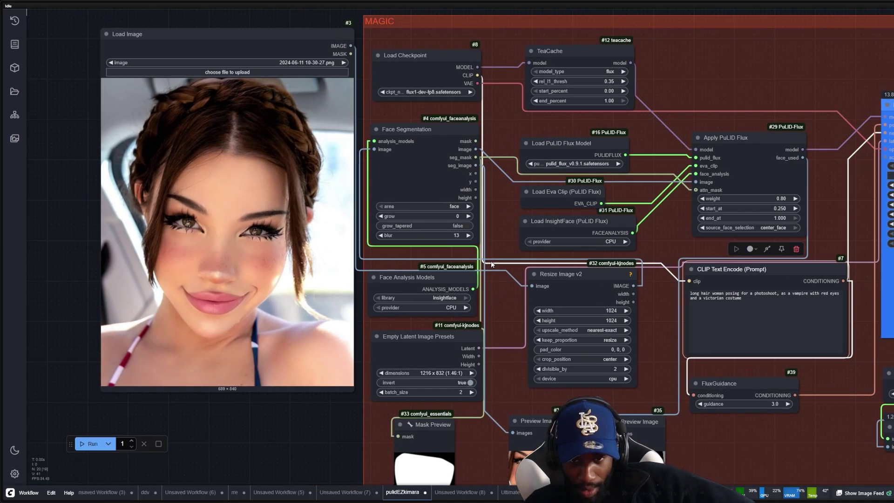
{"action": "left_click", "coordinate": [417, 158]}
{"action": "scroll", "coordinate": [463, 184], "scroll_direction": "down", "scroll_amount": 3}
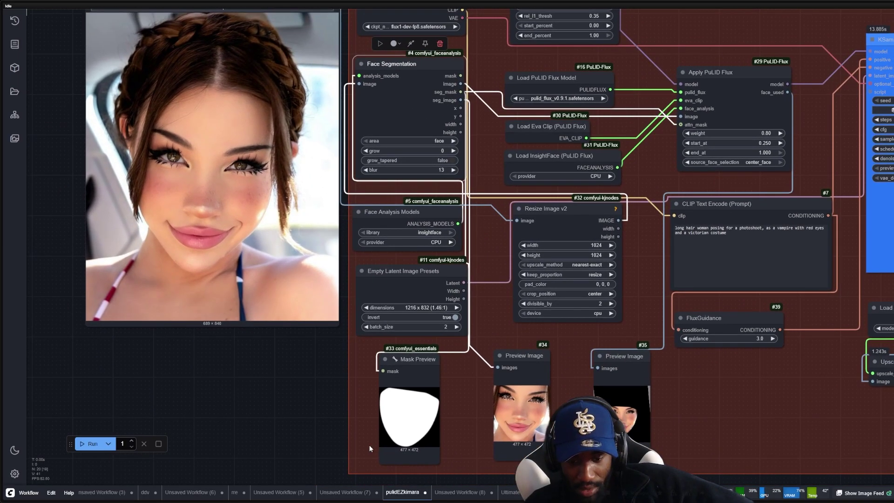
{"action": "left_click", "coordinate": [741, 110]}
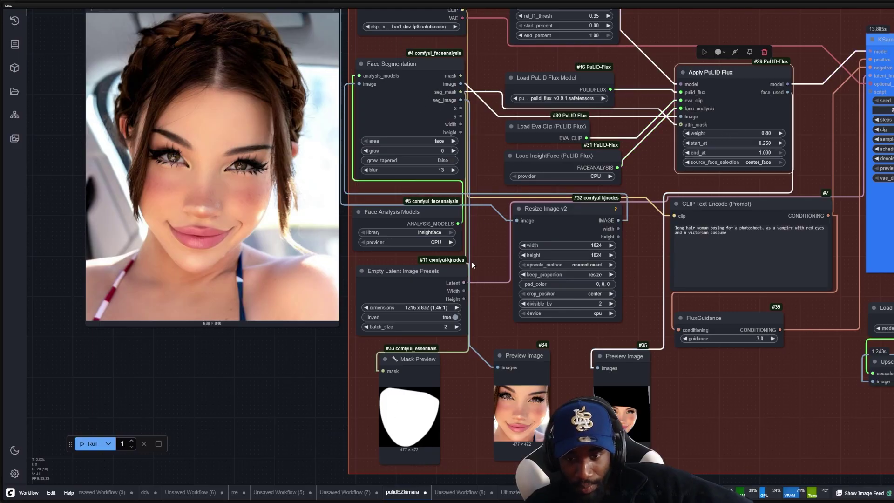
{"action": "left_click", "coordinate": [488, 283]}
{"action": "left_click", "coordinate": [421, 272]}
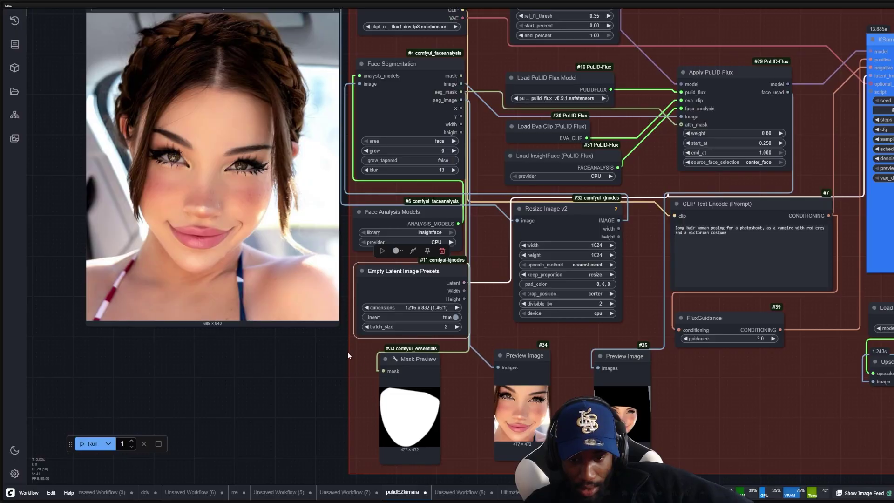
{"action": "scroll", "coordinate": [345, 348], "scroll_direction": "down", "scroll_amount": 2}
{"action": "left_click_drag", "start_coordinate": [334, 340], "coordinate": [288, 389]}
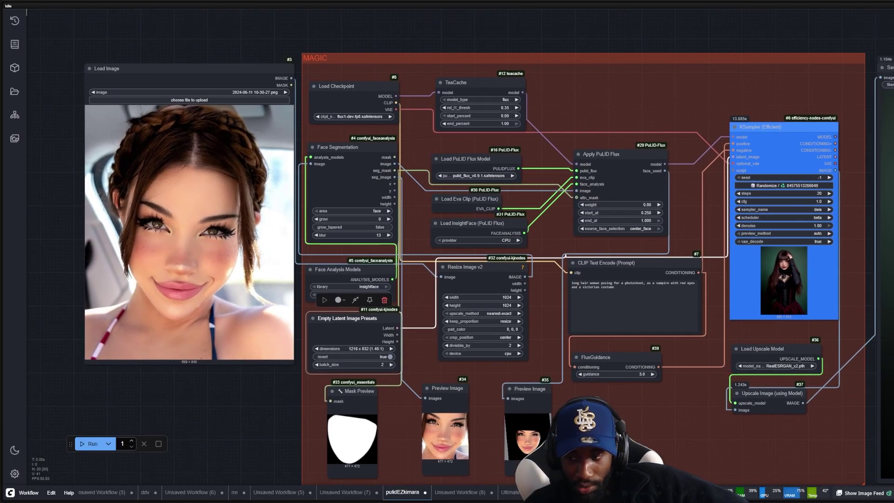
{"action": "scroll", "coordinate": [410, 354], "scroll_direction": "up", "scroll_amount": 3}
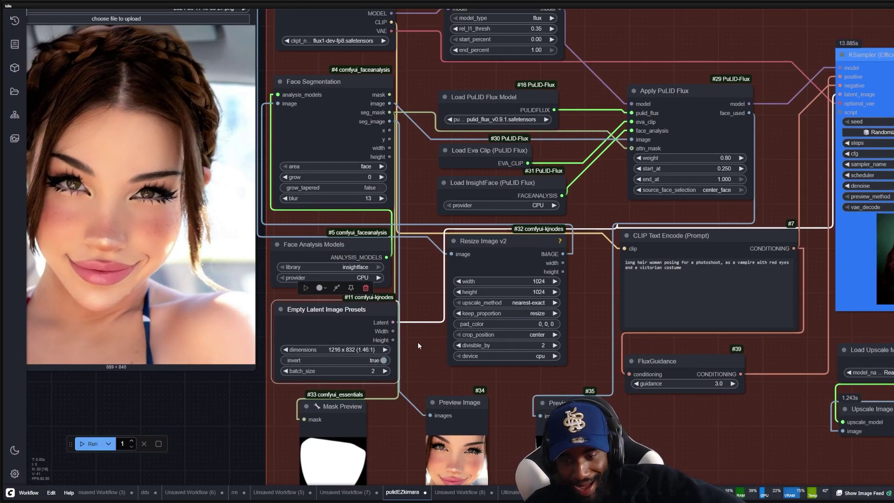
{"action": "scroll", "coordinate": [418, 339], "scroll_direction": "down", "scroll_amount": 6}
{"action": "scroll", "coordinate": [651, 256], "scroll_direction": "up", "scroll_amount": 5}
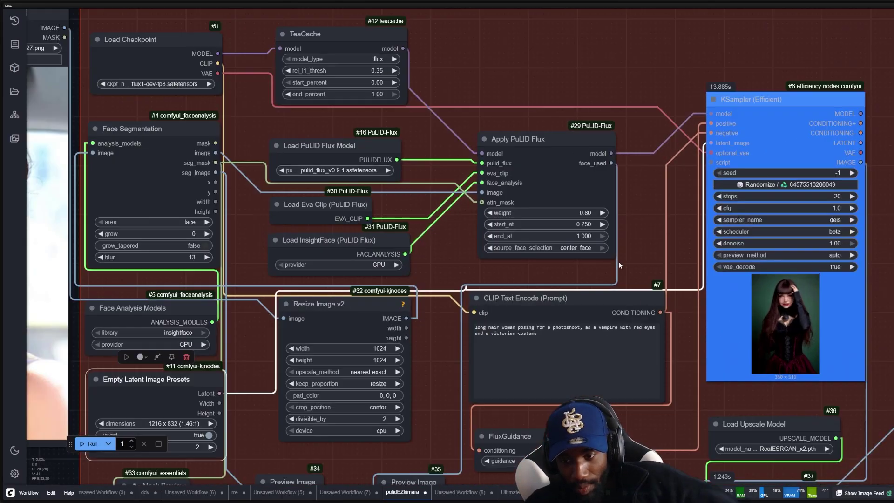
{"action": "scroll", "coordinate": [600, 281], "scroll_direction": "up", "scroll_amount": 3}
- Replace the vampire Victorian-costume wording in the CLIP Text Encode prompt with 'cosplaying as miku'
{"action": "left_click", "coordinate": [576, 361]}
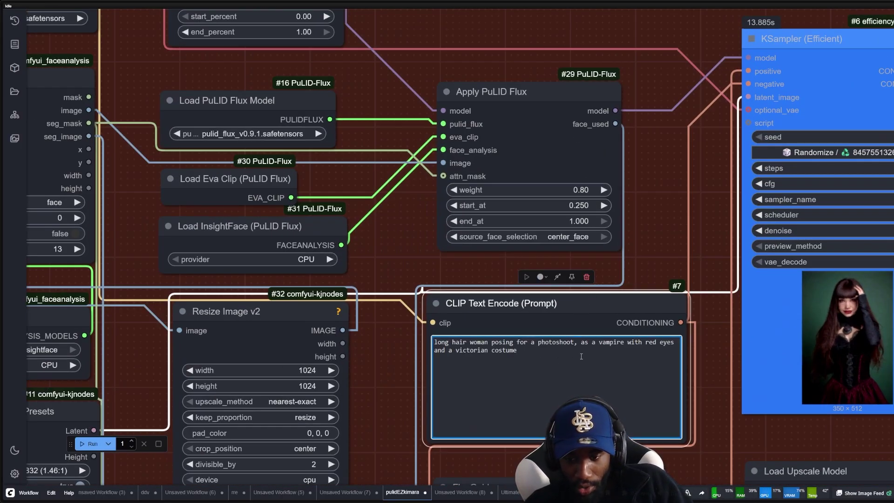
{"action": "left_click_drag", "start_coordinate": [582, 356], "coordinate": [581, 348]}
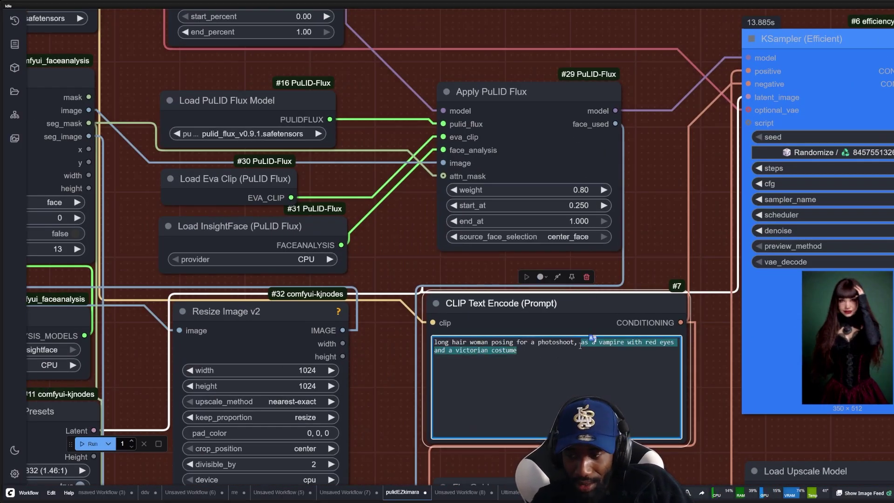
{"action": "key", "text": "BackSpace"}
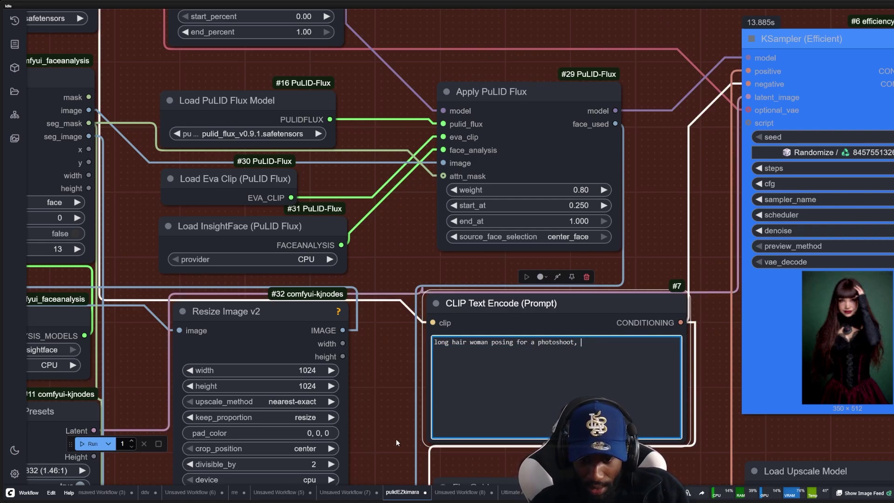
{"action": "left_click_drag", "start_coordinate": [608, 304], "coordinate": [570, 250]}
{"action": "scroll", "coordinate": [570, 250], "scroll_direction": "up", "scroll_amount": 4}
{"action": "left_click", "coordinate": [564, 326]}
{"action": "type", "text": "cosplayin"}
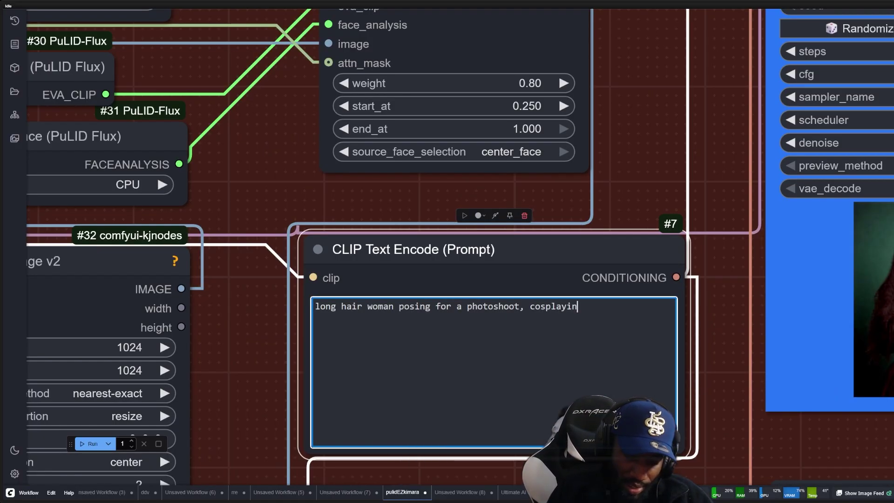
{"action": "type", "text": "g as miku"}
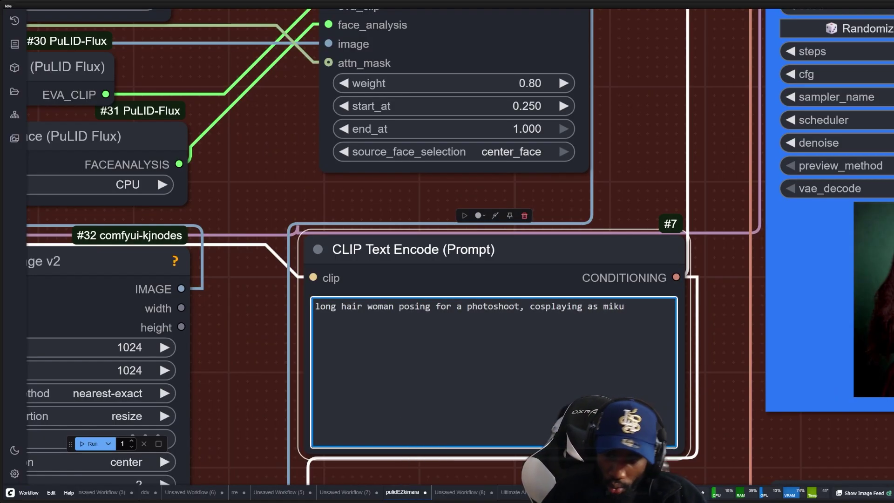
- Queue the workflow with Ctrl+Enter and watch the two Miku cosplay images render into Save Image
{"action": "key", "text": "ctrl+Return"}
{"action": "scroll", "coordinate": [692, 147], "scroll_direction": "down", "scroll_amount": 5}
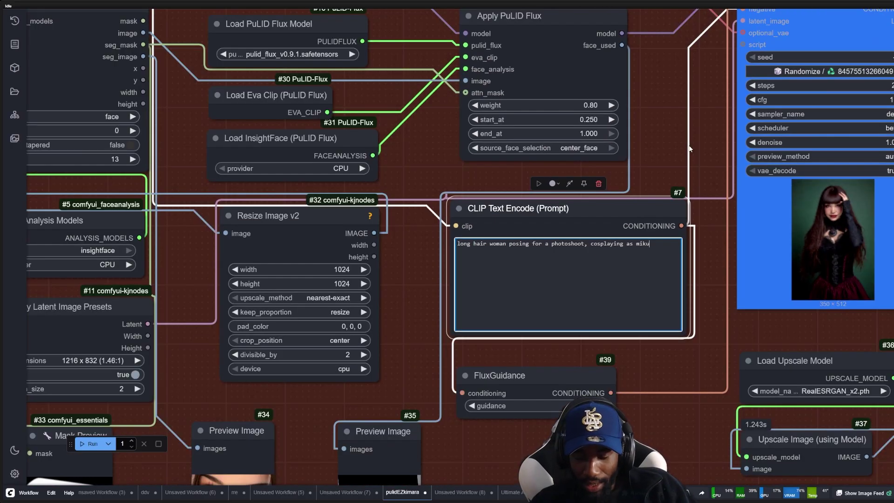
{"action": "scroll", "coordinate": [691, 146], "scroll_direction": "down", "scroll_amount": 8}
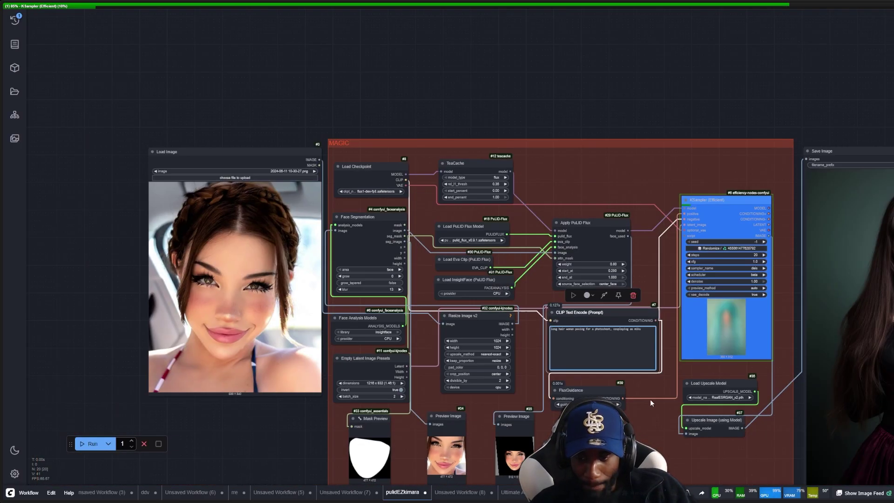
{"action": "left_click_drag", "start_coordinate": [619, 90], "coordinate": [489, 50]}
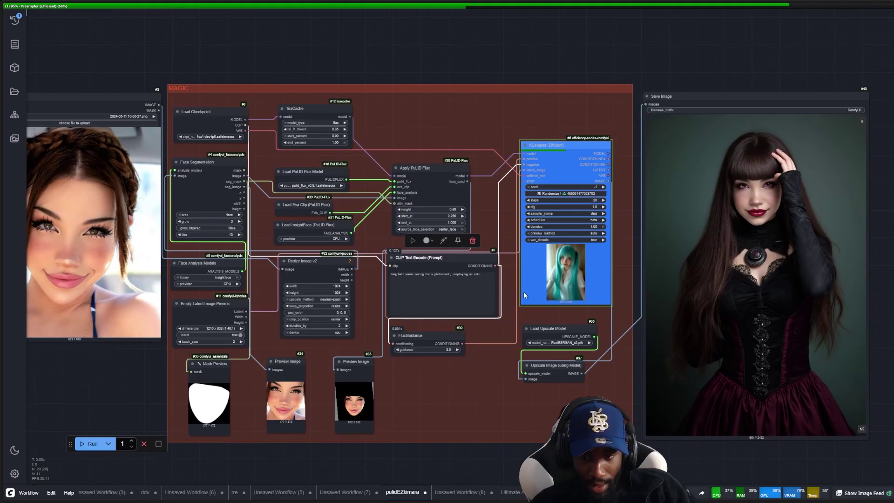
{"action": "scroll", "coordinate": [486, 283], "scroll_direction": "up", "scroll_amount": 2}
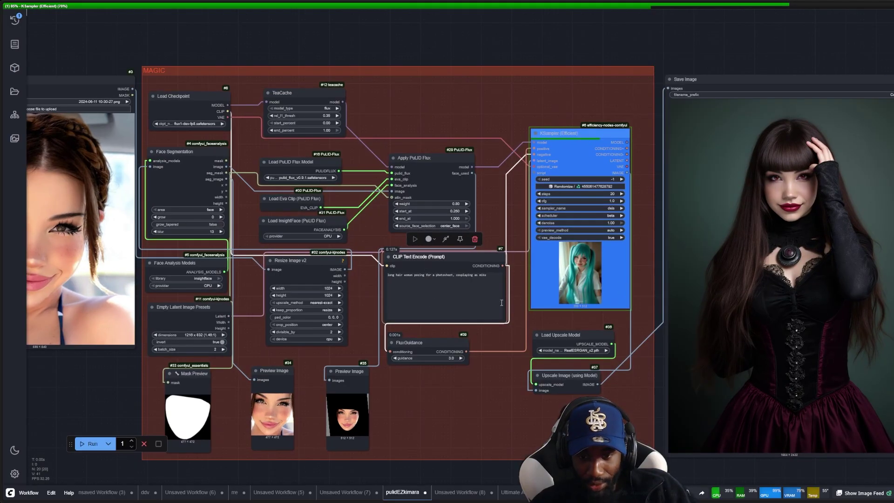
{"action": "scroll", "coordinate": [196, 270], "scroll_direction": "down", "scroll_amount": 3}
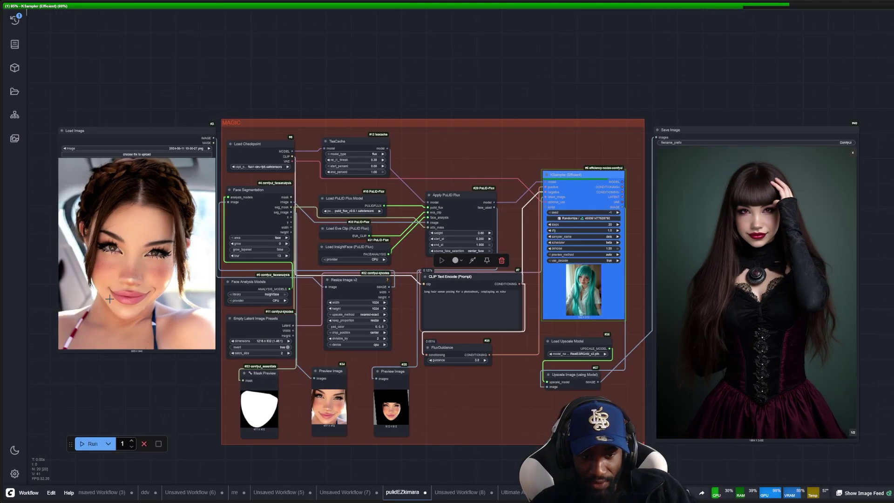
{"action": "scroll", "coordinate": [559, 372], "scroll_direction": "up", "scroll_amount": 6}
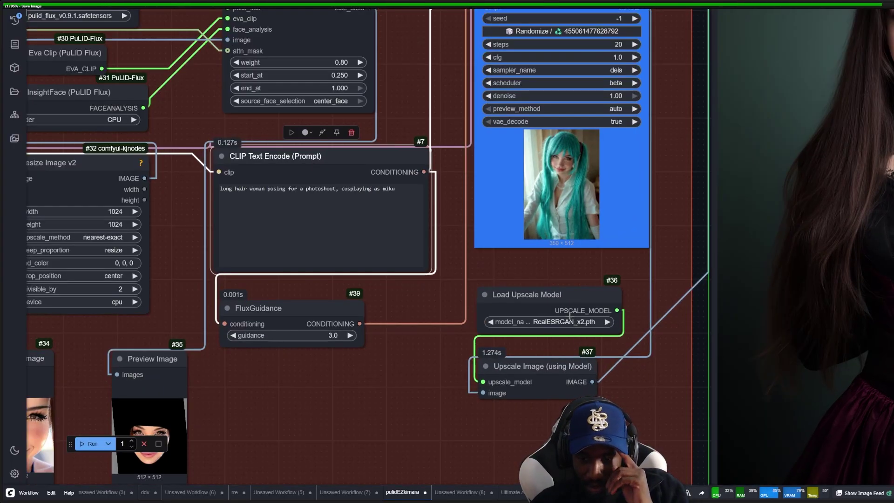
{"action": "scroll", "coordinate": [549, 343], "scroll_direction": "down", "scroll_amount": 5}
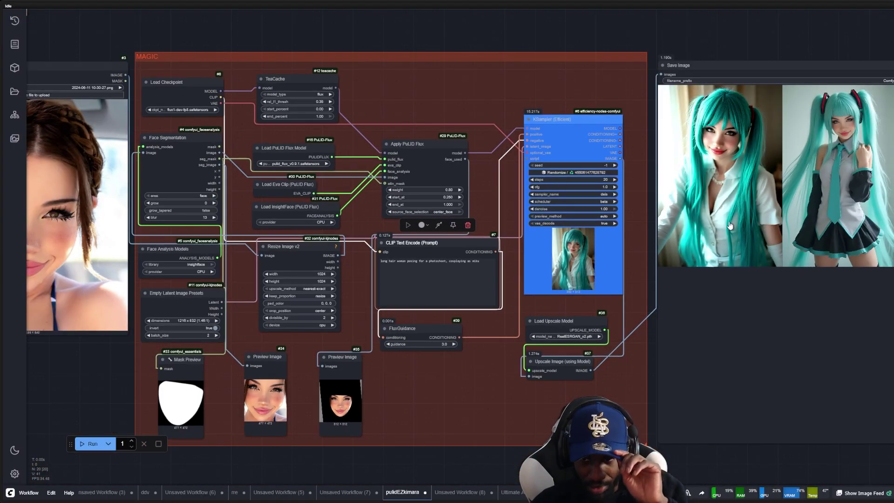
- Enlarge the first Miku cosplay result and zoom in to inspect it
{"action": "left_click", "coordinate": [730, 225]}
{"action": "scroll", "coordinate": [792, 186], "scroll_direction": "up", "scroll_amount": 4}
{"action": "scroll", "coordinate": [866, 150], "scroll_direction": "down", "scroll_amount": 4}
{"action": "scroll", "coordinate": [866, 149], "scroll_direction": "up", "scroll_amount": 6}
{"action": "scroll", "coordinate": [699, 222], "scroll_direction": "down", "scroll_amount": 4}
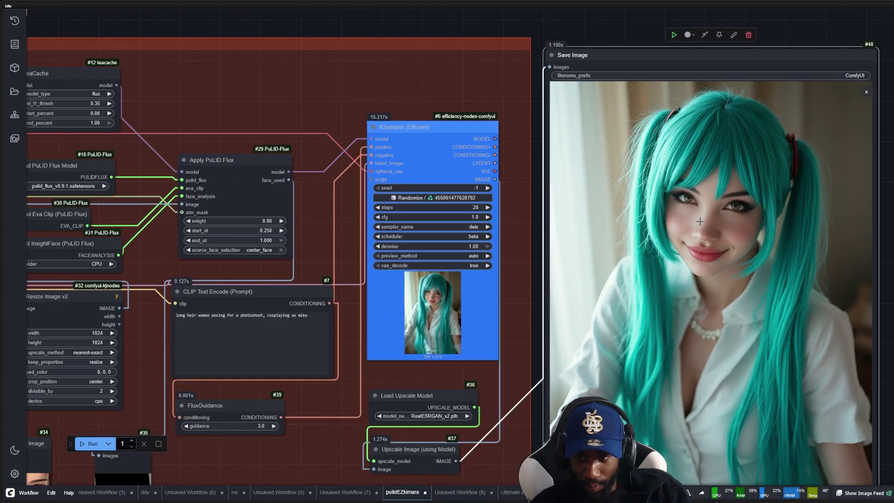
{"action": "scroll", "coordinate": [700, 222], "scroll_direction": "down", "scroll_amount": 5}
- Show result 2/2 with twin tails and pleated skirt, then select 'cosplaying as miku' in the prompt
{"action": "left_click", "coordinate": [758, 375]}
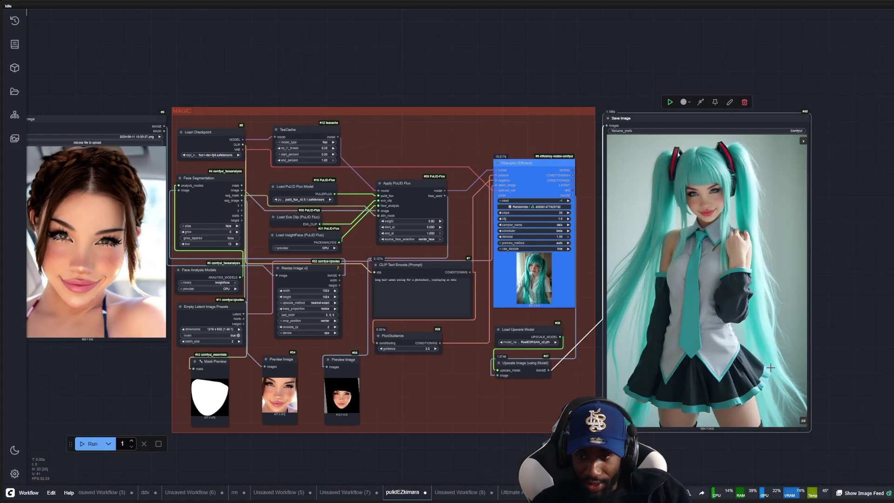
{"action": "scroll", "coordinate": [728, 196], "scroll_direction": "up", "scroll_amount": 10}
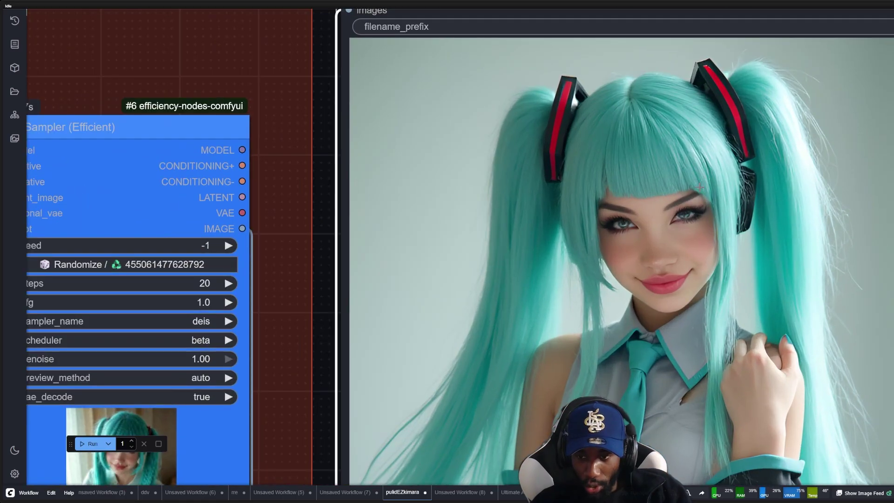
{"action": "scroll", "coordinate": [700, 187], "scroll_direction": "down", "scroll_amount": 10}
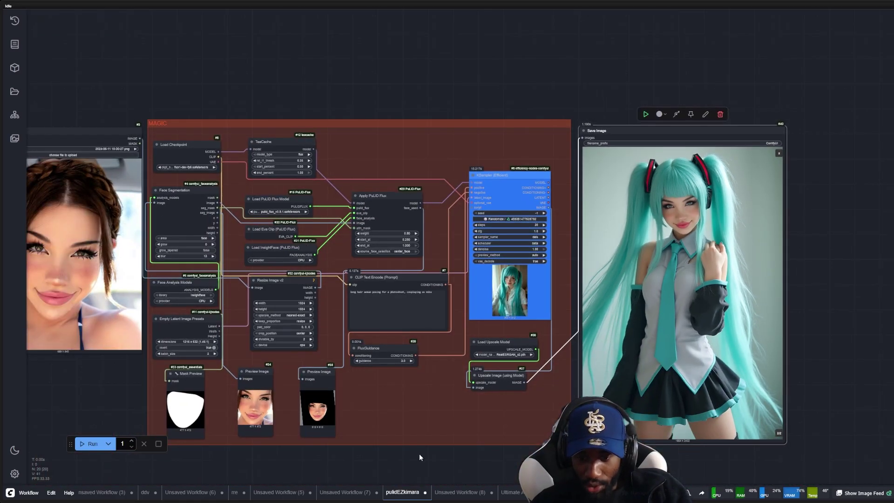
{"action": "left_click_drag", "start_coordinate": [419, 454], "coordinate": [460, 449]}
{"action": "scroll", "coordinate": [455, 268], "scroll_direction": "up", "scroll_amount": 5}
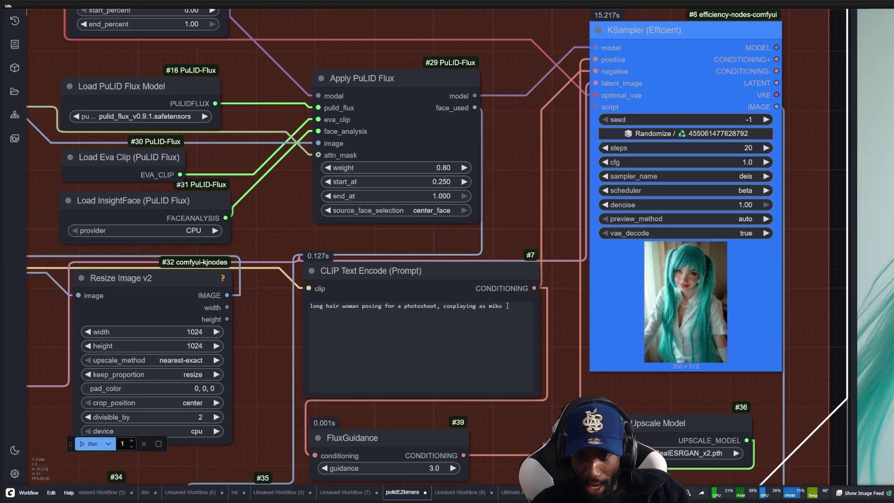
{"action": "left_click_drag", "start_coordinate": [503, 306], "coordinate": [467, 311]}
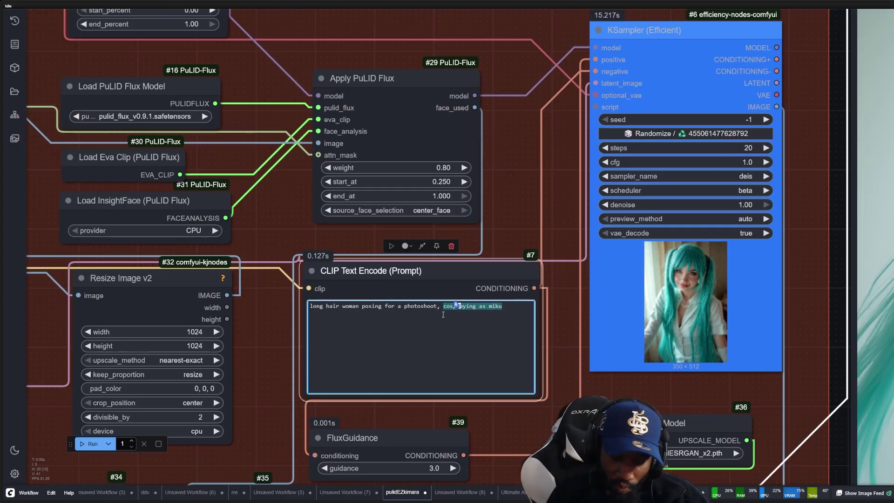
- Replace the selection with 'wearing an orange jacket and blue pants' and queue a new run
{"action": "type", "text": "wearin"}
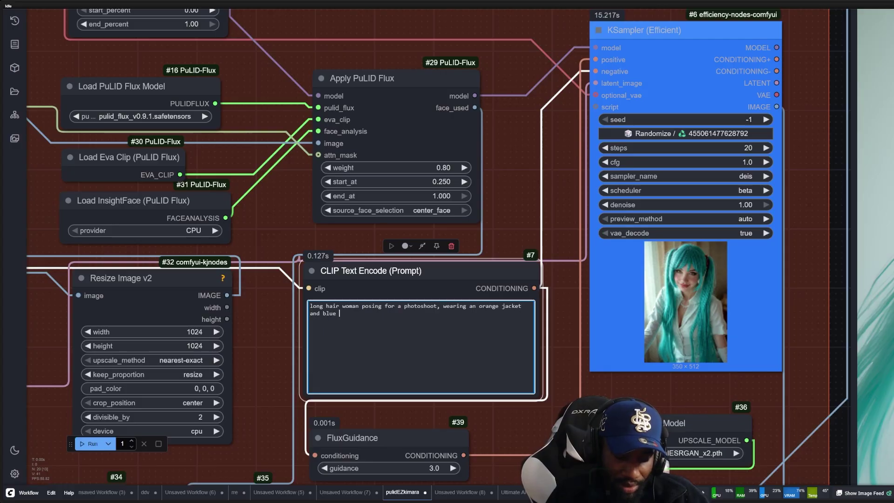
{"action": "key", "text": "ctrl+Return"}
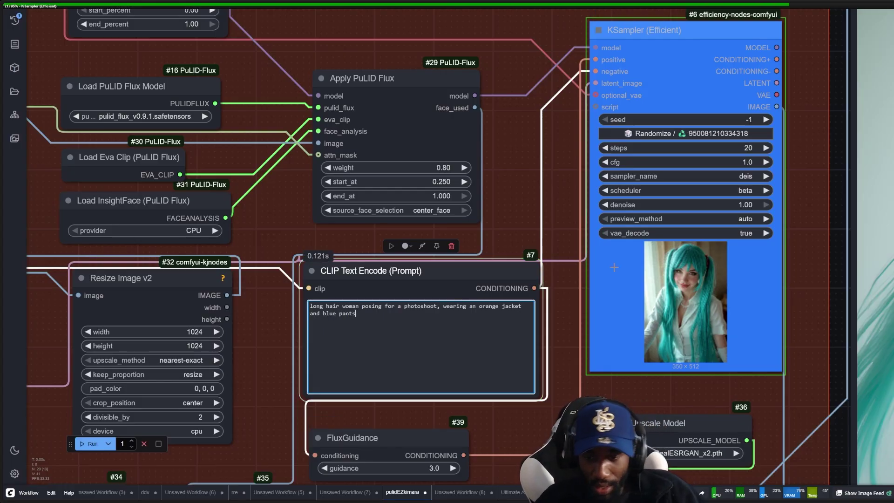
- Wait for the orange-jacket run to finish and zoom around the saved images, one with a brown beanie
{"action": "scroll", "coordinate": [526, 219], "scroll_direction": "down", "scroll_amount": 5}
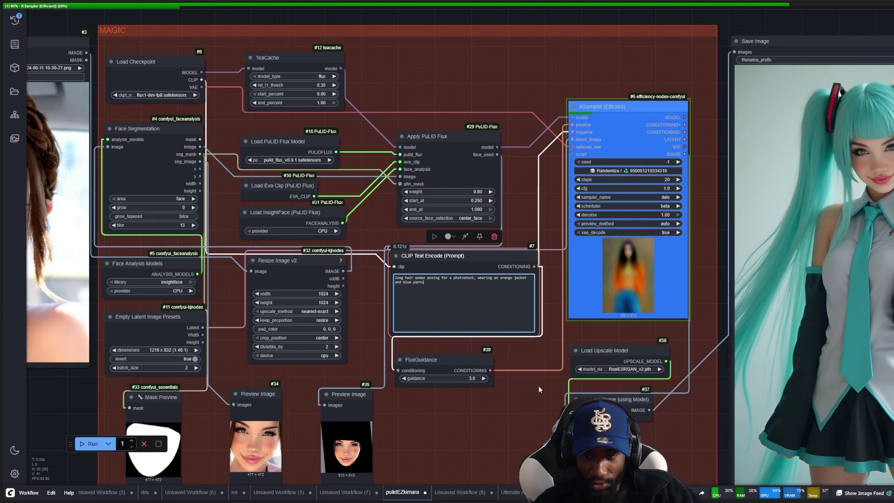
{"action": "scroll", "coordinate": [539, 387], "scroll_direction": "down", "scroll_amount": 1}
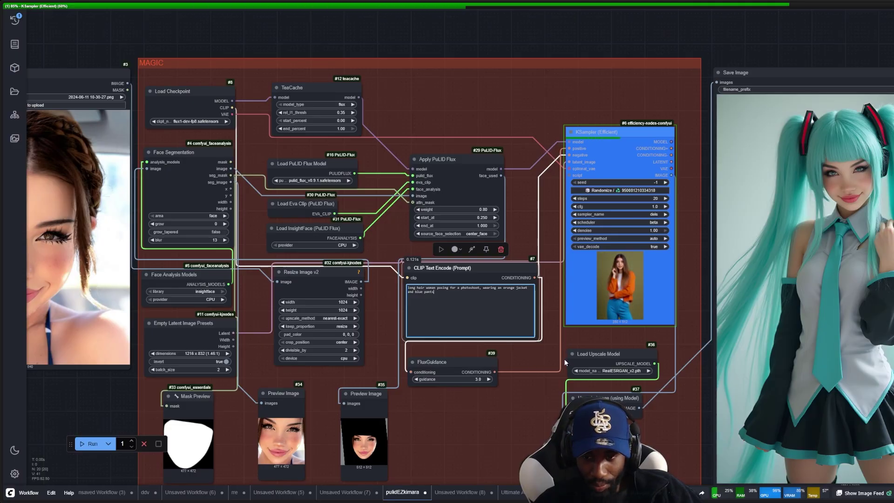
{"action": "scroll", "coordinate": [549, 360], "scroll_direction": "down", "scroll_amount": 4}
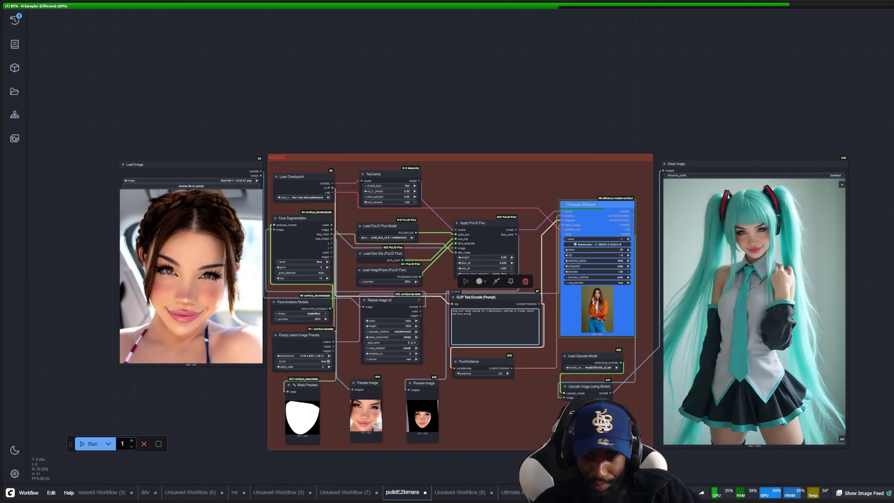
{"action": "left_click_drag", "start_coordinate": [544, 362], "coordinate": [509, 349]}
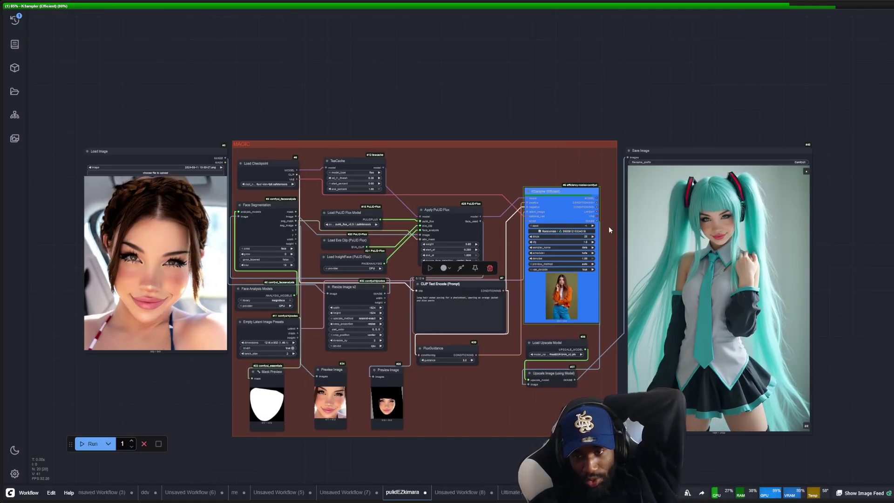
{"action": "scroll", "coordinate": [608, 200], "scroll_direction": "up", "scroll_amount": 1}
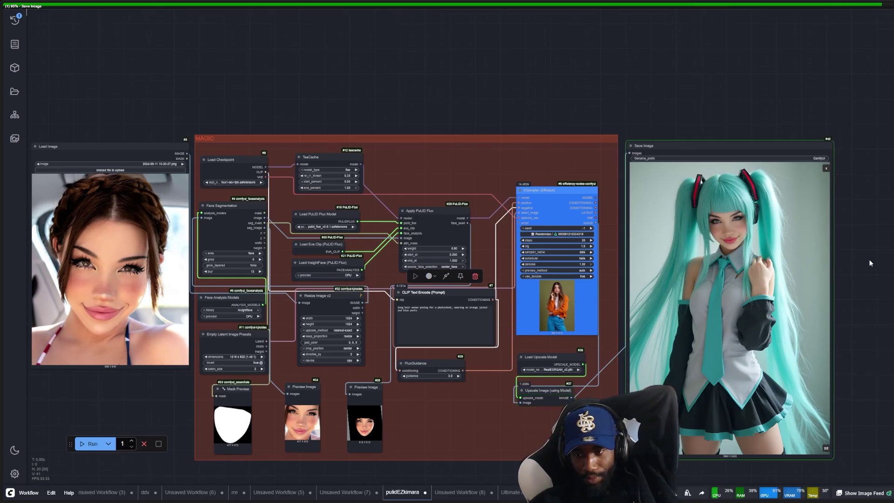
{"action": "scroll", "coordinate": [871, 264], "scroll_direction": "up", "scroll_amount": 2}
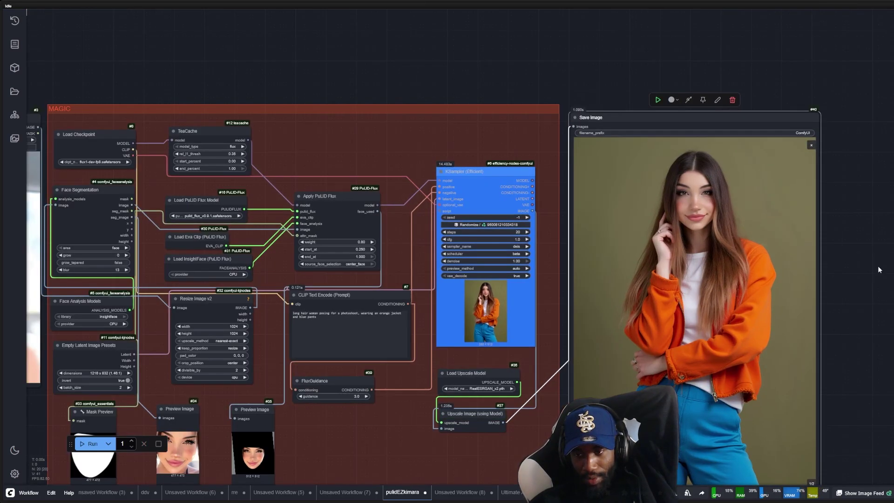
{"action": "scroll", "coordinate": [873, 263], "scroll_direction": "up", "scroll_amount": 6}
{"action": "scroll", "coordinate": [649, 250], "scroll_direction": "down", "scroll_amount": 5}
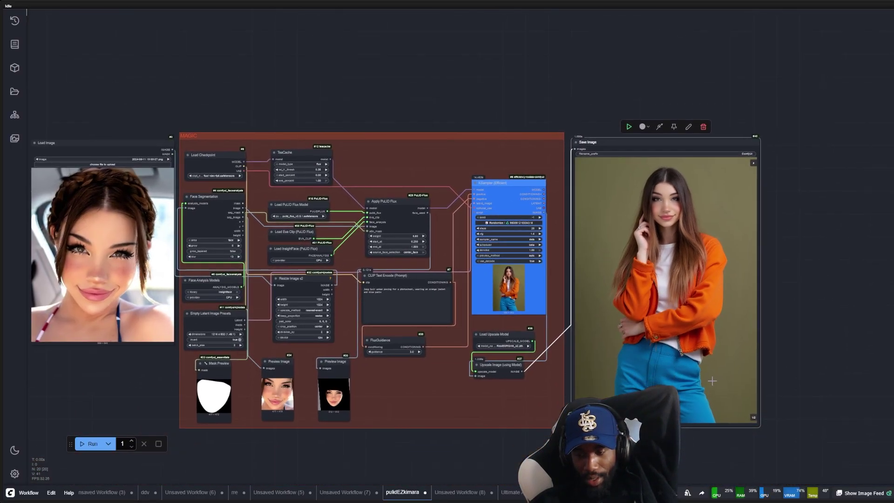
{"action": "scroll", "coordinate": [712, 380], "scroll_direction": "up", "scroll_amount": 6}
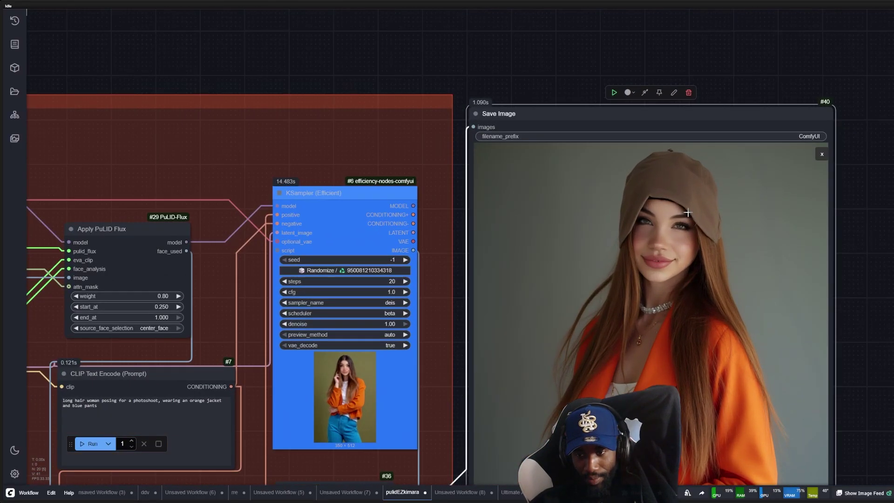
{"action": "scroll", "coordinate": [549, 273], "scroll_direction": "down", "scroll_amount": 3}
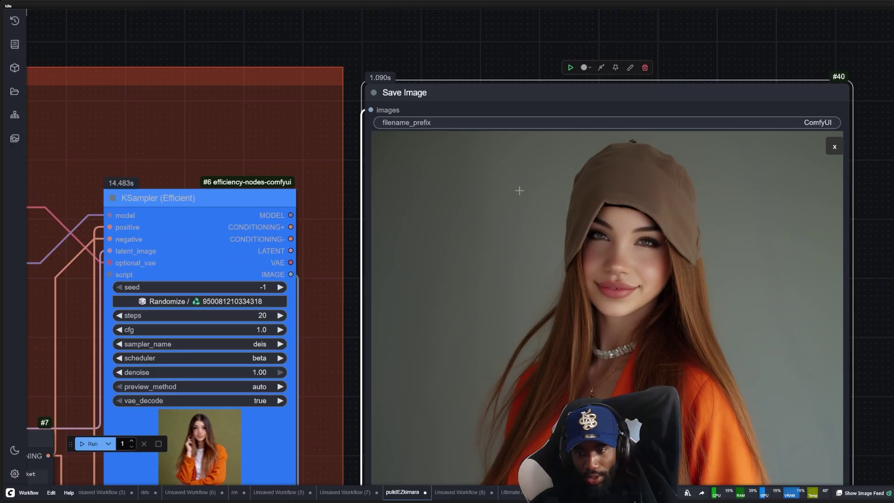
{"action": "scroll", "coordinate": [614, 195], "scroll_direction": "down", "scroll_amount": 2}
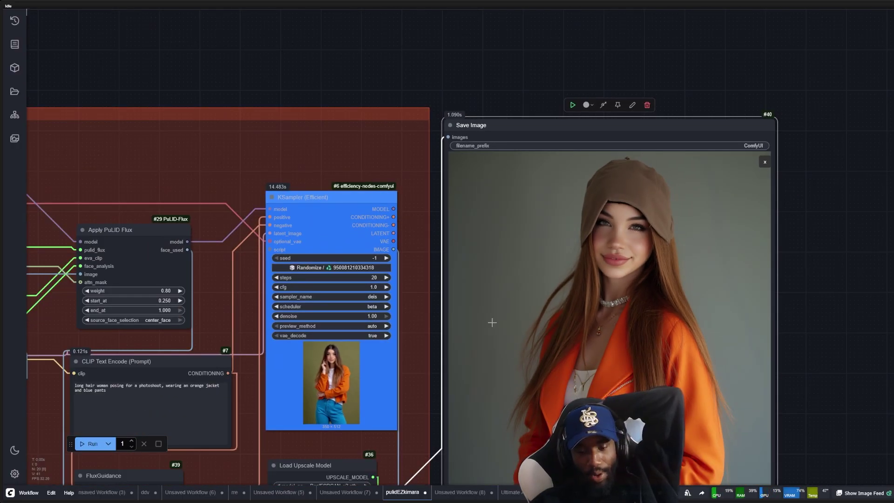
{"action": "scroll", "coordinate": [431, 360], "scroll_direction": "down", "scroll_amount": 5}
- Run the workflow again to generate a new pair of orange-jacket, blue-pants images
{"action": "left_click", "coordinate": [86, 445]}
{"action": "left_click_drag", "start_coordinate": [744, 387], "coordinate": [807, 303]}
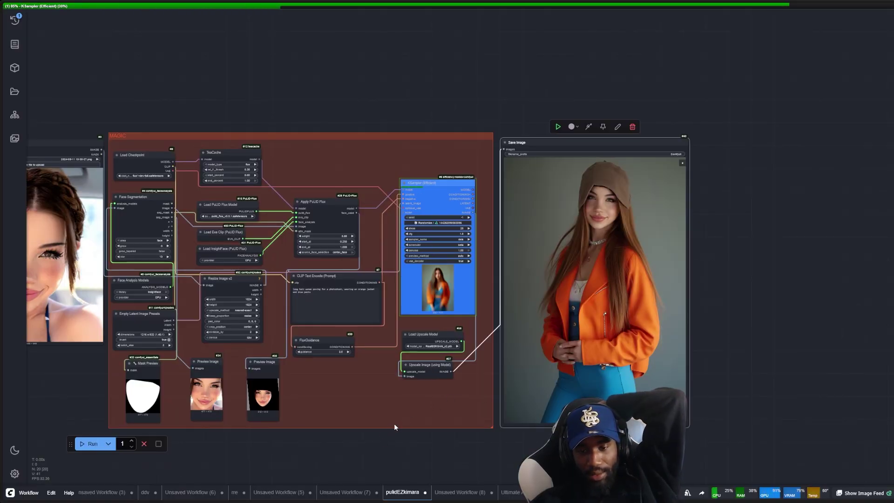
{"action": "scroll", "coordinate": [380, 389], "scroll_direction": "up", "scroll_amount": 6}
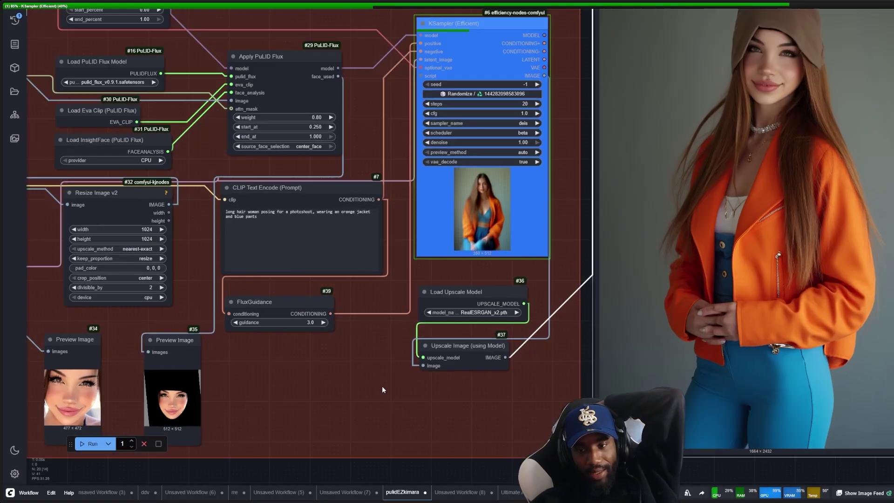
{"action": "scroll", "coordinate": [383, 386], "scroll_direction": "down", "scroll_amount": 2}
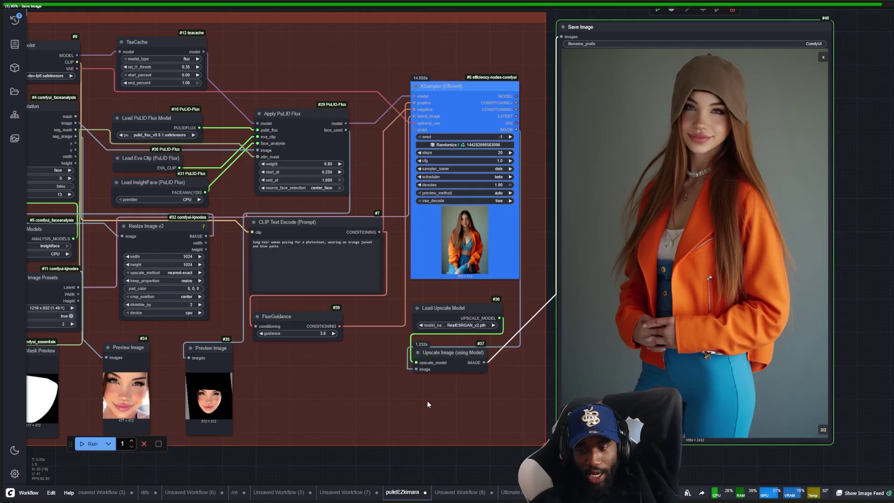
- Enlarge the first new result, then show image 2/2 of the woman in the orange jacket
{"action": "left_click", "coordinate": [654, 252]}
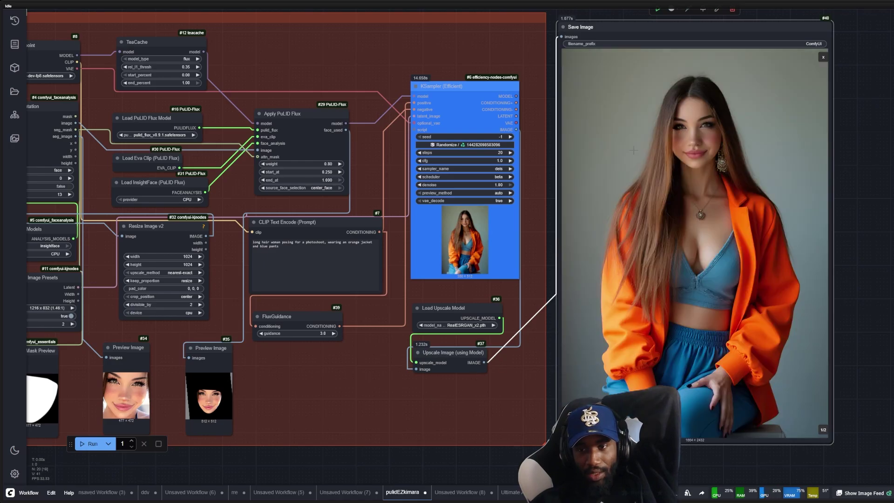
{"action": "scroll", "coordinate": [742, 103], "scroll_direction": "up", "scroll_amount": 5}
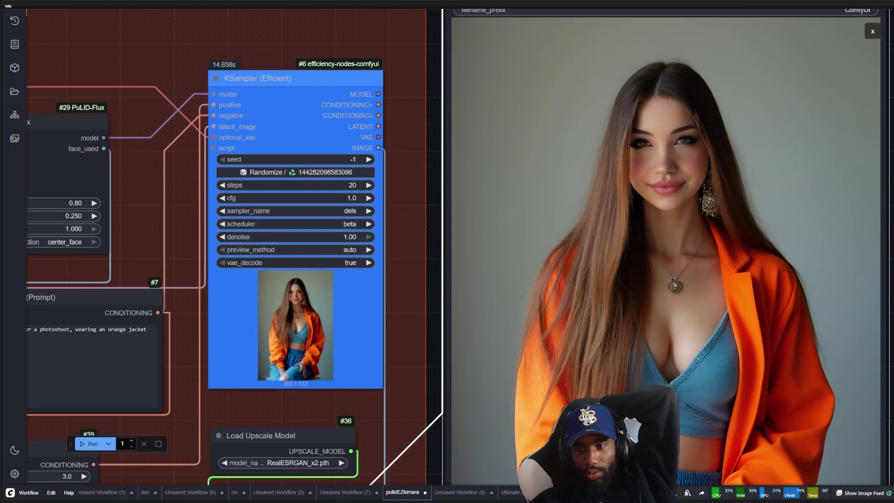
{"action": "scroll", "coordinate": [669, 102], "scroll_direction": "down", "scroll_amount": 5}
{"action": "left_click_drag", "start_coordinate": [861, 220], "coordinate": [856, 222]}
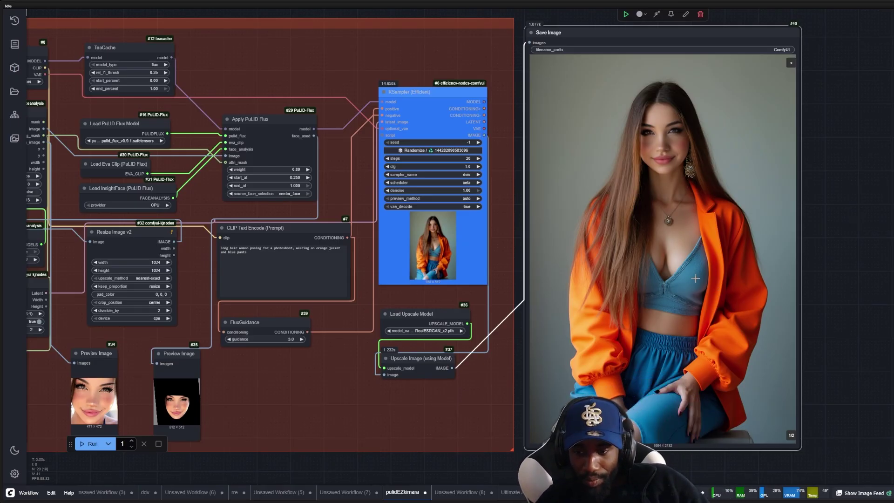
{"action": "left_click", "coordinate": [516, 370]}
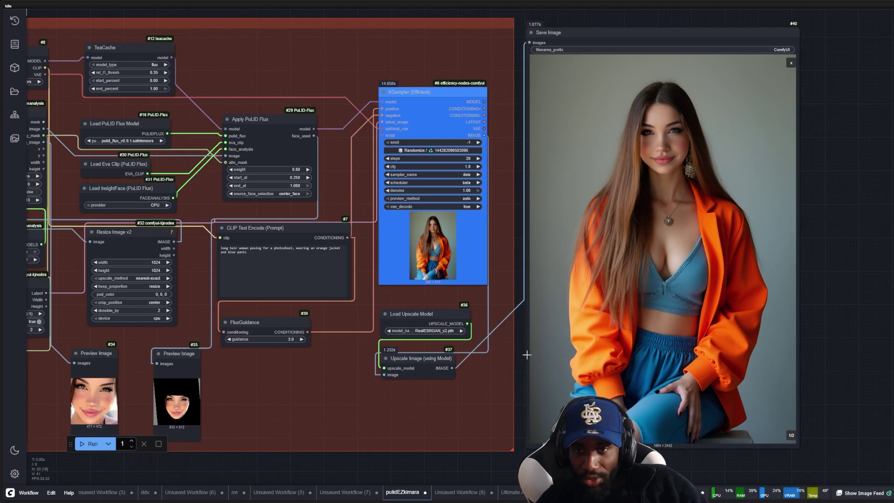
{"action": "left_click", "coordinate": [649, 273]}
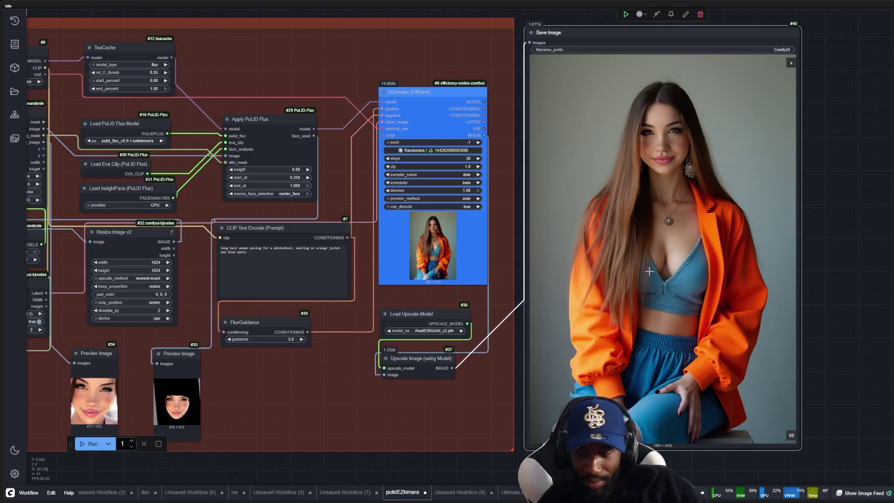
{"action": "key", "text": "Right"}
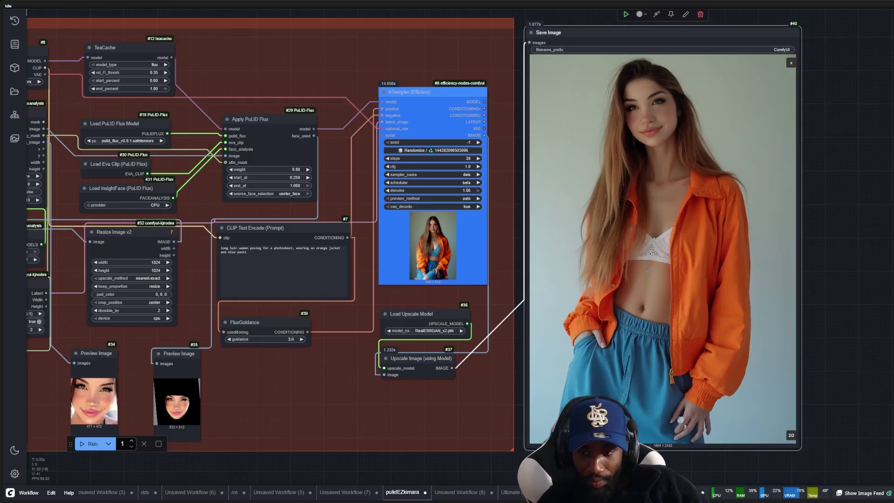
{"action": "scroll", "coordinate": [667, 199], "scroll_direction": "down", "scroll_amount": 2}
{"action": "scroll", "coordinate": [508, 416], "scroll_direction": "up", "scroll_amount": 2}
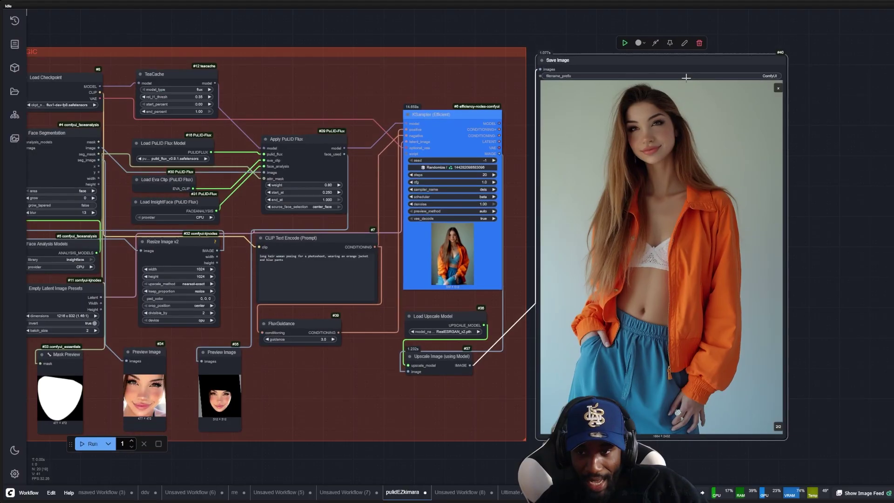
{"action": "scroll", "coordinate": [508, 416], "scroll_direction": "down", "scroll_amount": 3}
{"action": "mouse_move", "coordinate": [508, 415]}
{"action": "left_mouse_down"}
{"action": "mouse_move", "coordinate": [425, 425]}
{"action": "mouse_move", "coordinate": [472, 407]}
{"action": "mouse_move", "coordinate": [506, 413]}
{"action": "left_mouse_up"}
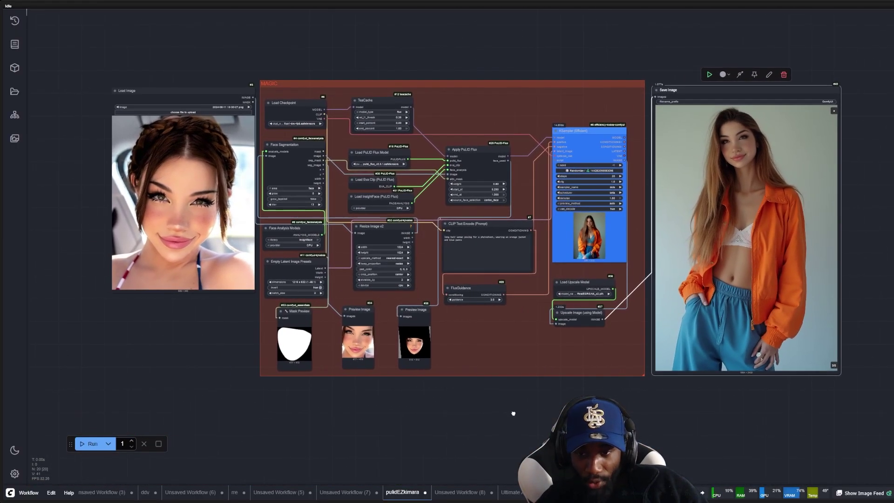
{"action": "left_click", "coordinate": [516, 383]}
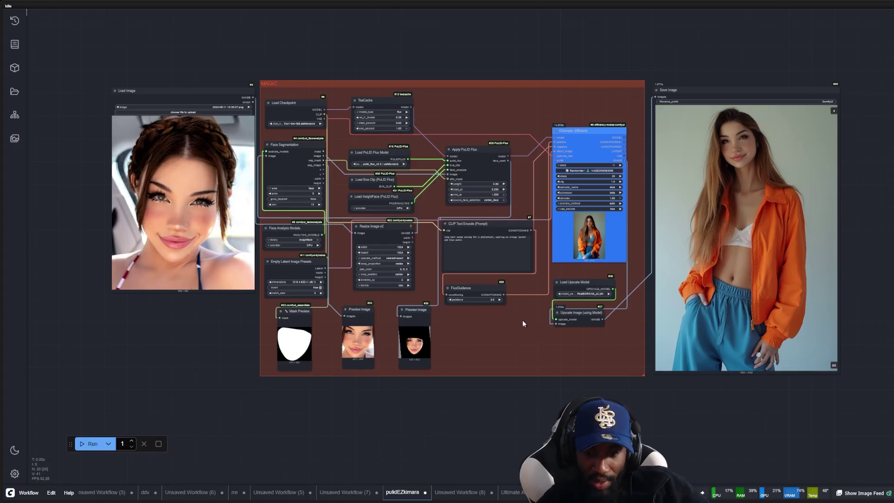
{"action": "left_click_drag", "start_coordinate": [508, 393], "coordinate": [488, 402]}
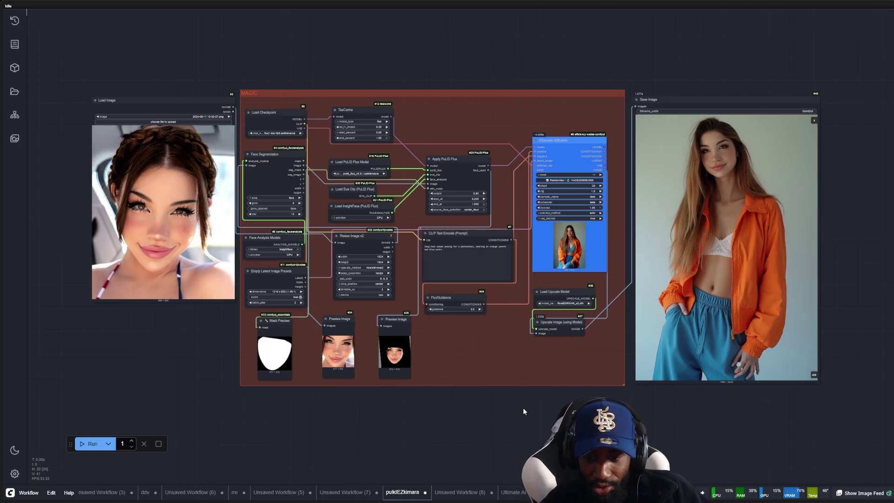
{"action": "left_click_drag", "start_coordinate": [562, 408], "coordinate": [561, 409]}
{"action": "scroll", "coordinate": [499, 328], "scroll_direction": "up", "scroll_amount": 1}
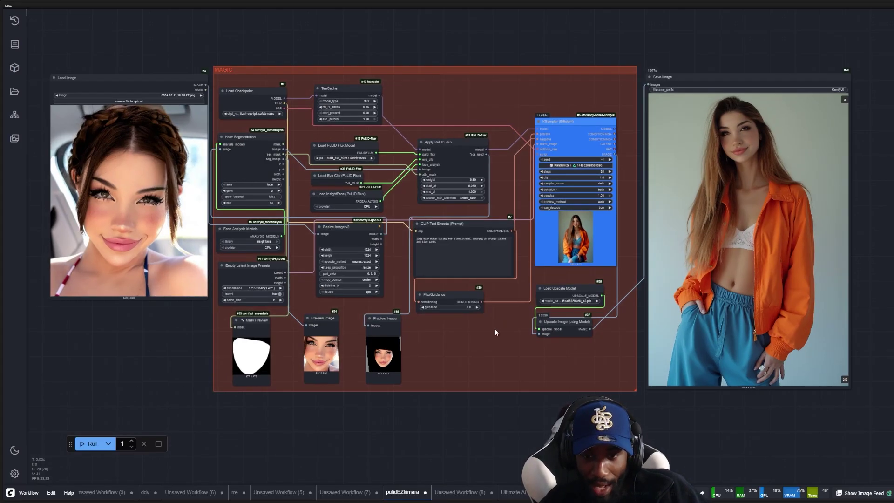
{"action": "left_click_drag", "start_coordinate": [492, 336], "coordinate": [481, 367]}
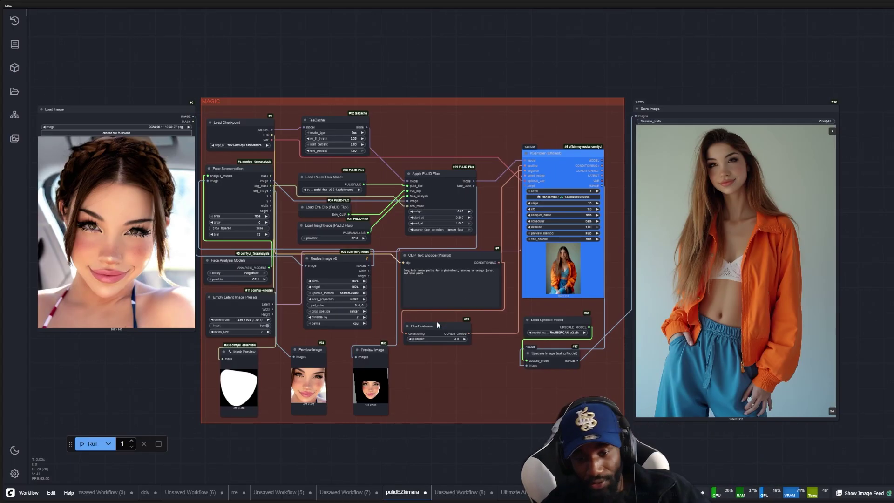
{"action": "left_click_drag", "start_coordinate": [477, 445], "coordinate": [477, 443]}
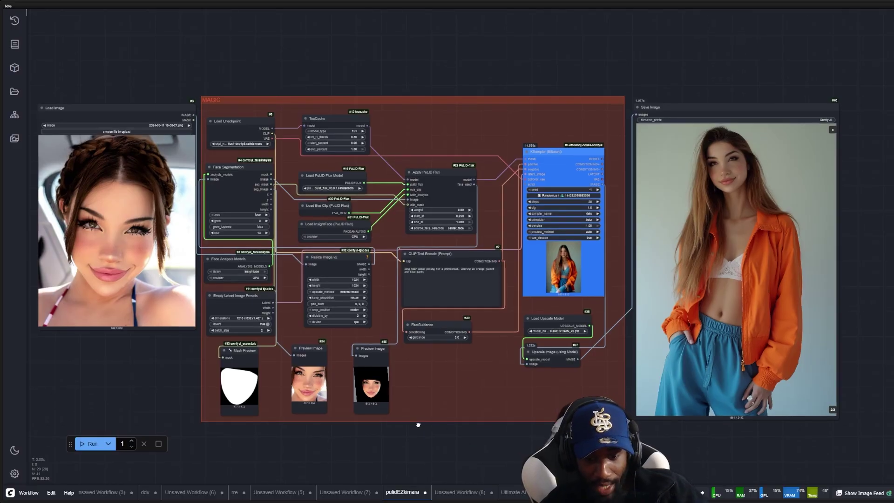